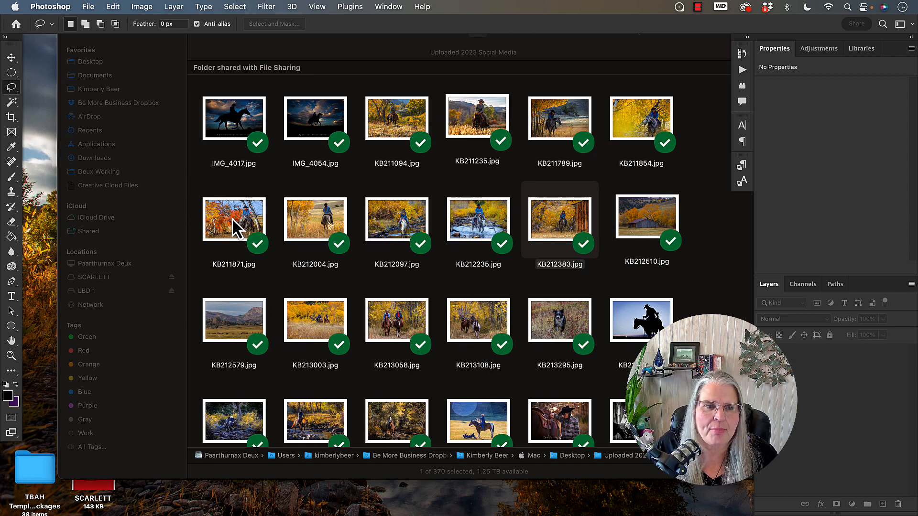
Open KB211871.jpg from the Uploaded 2023 Social Media folder in Photoshop and check its pixel dimensions in Image Size
left_click_drag(231, 218, 359, 172)
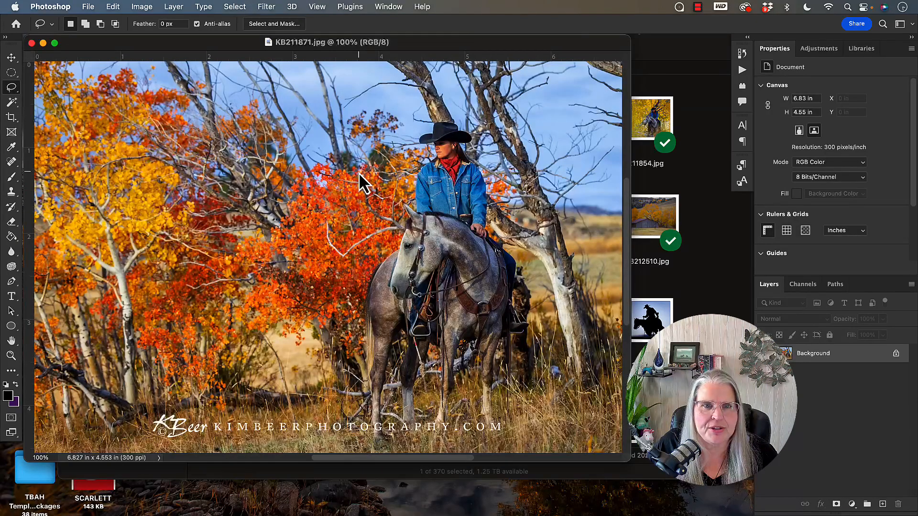
left_click(141, 6)
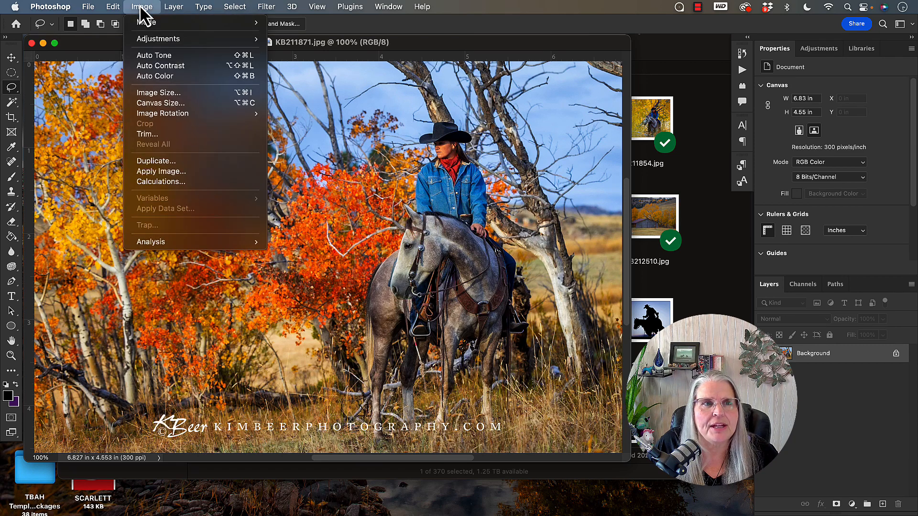
left_click(162, 94)
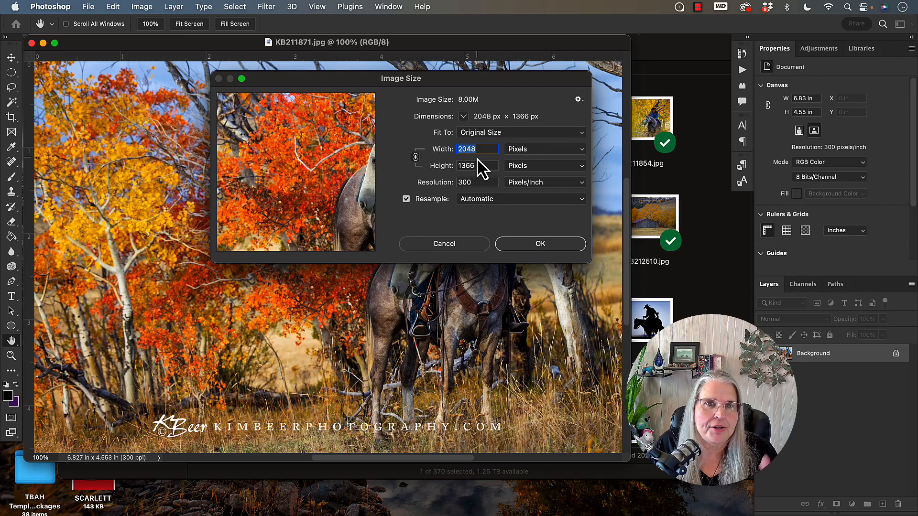
left_click(527, 249)
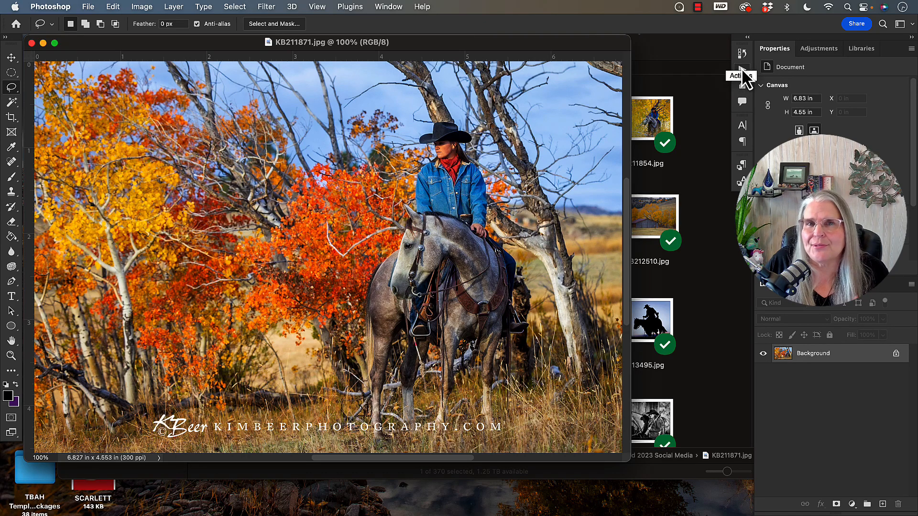
Show the Actions and start recording a new action named "Websize landscape 800px" in the Default Actions set
left_click(388, 7)
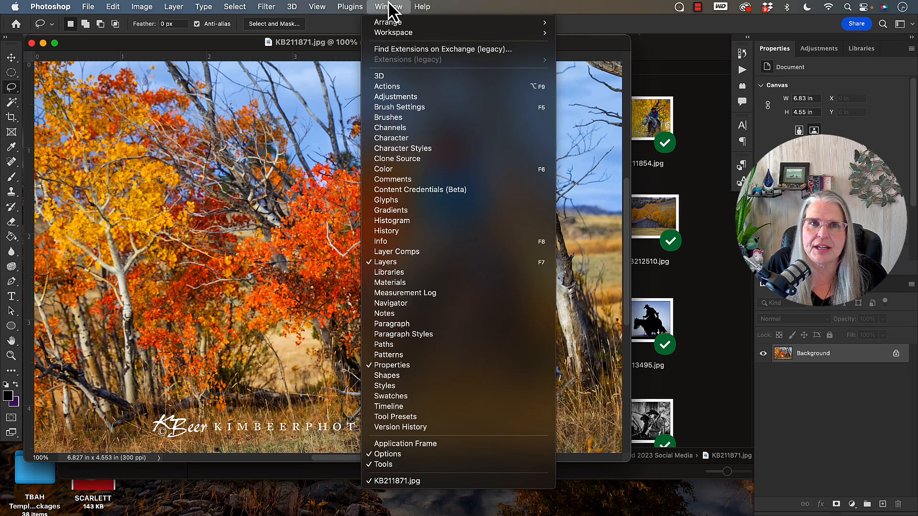
left_click(386, 86)
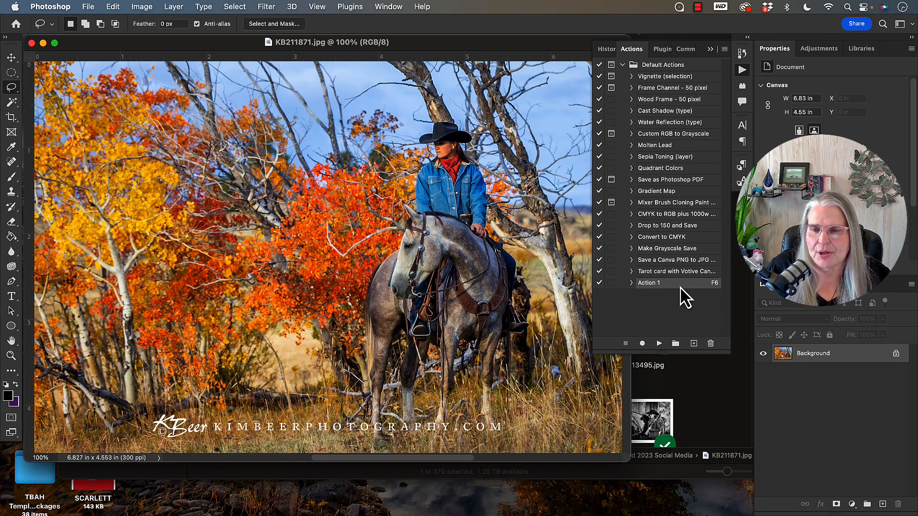
left_click(693, 344)
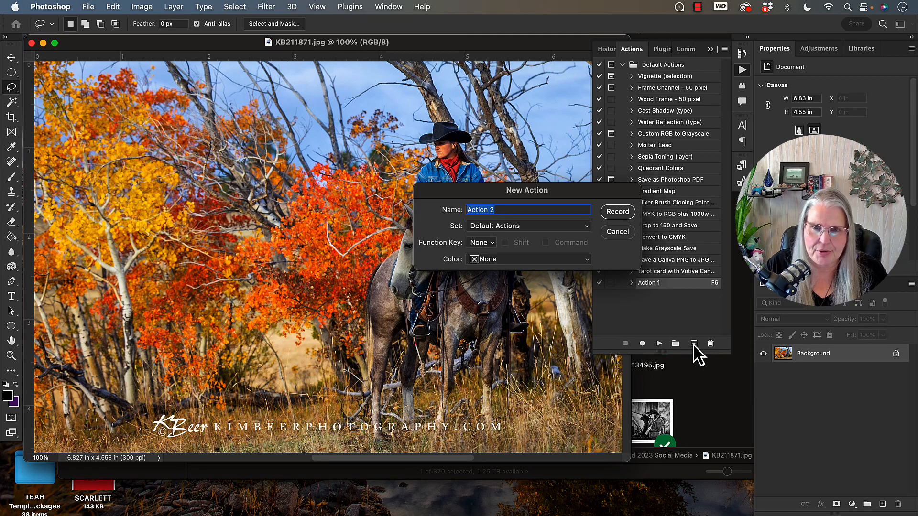
type("Resize")
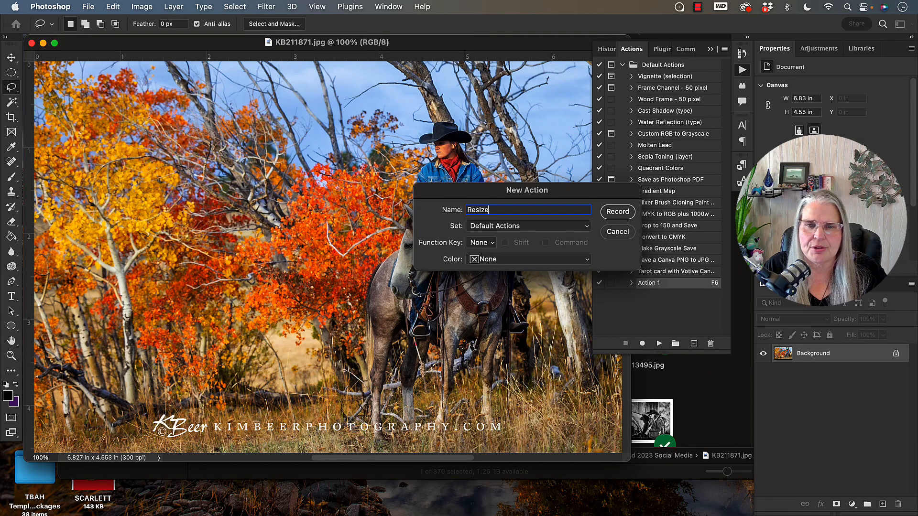
type(" Websiz")
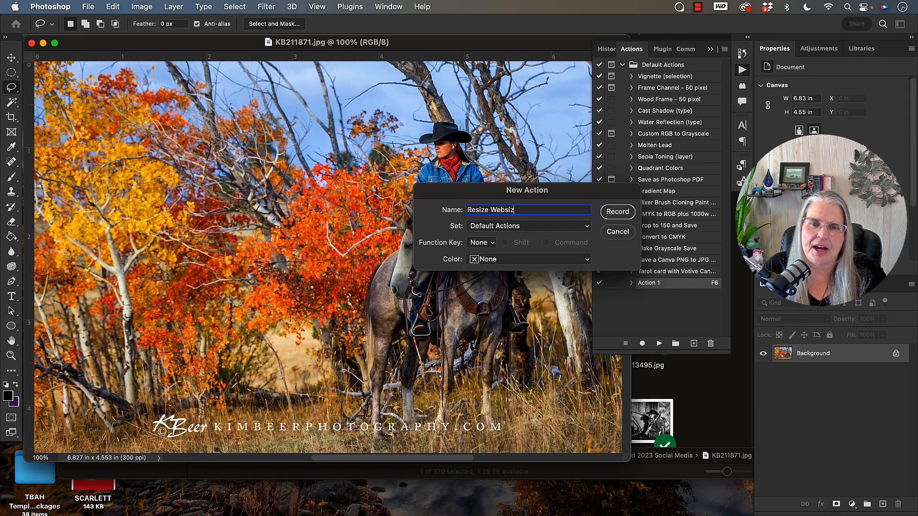
type("e Large")
key("super+a")
type("W")
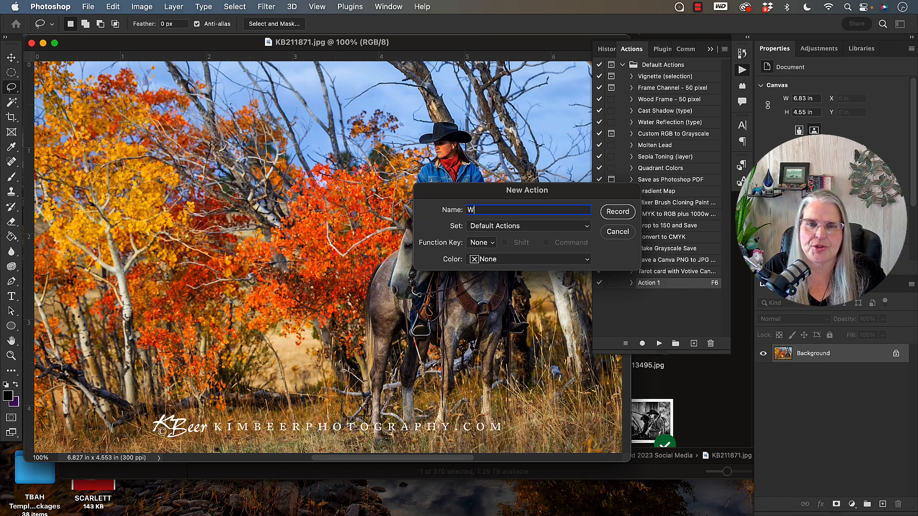
type("ebsize land")
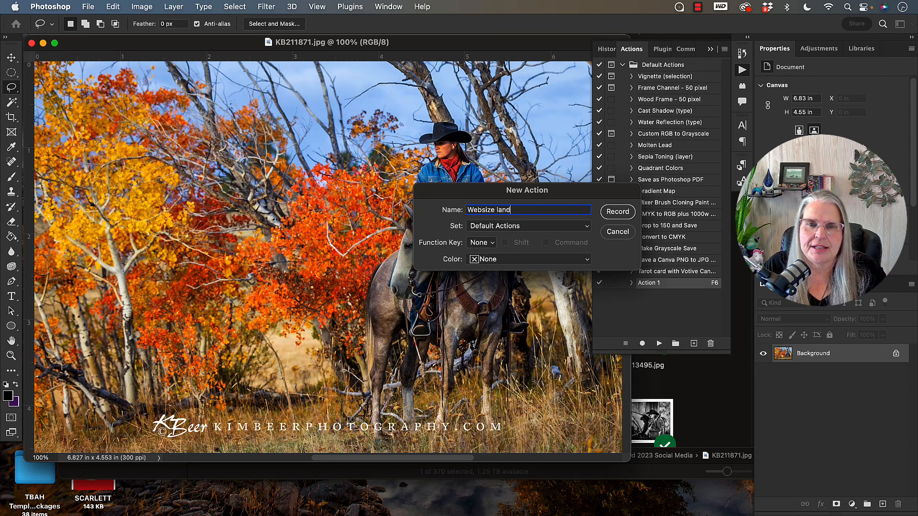
type("scape ")
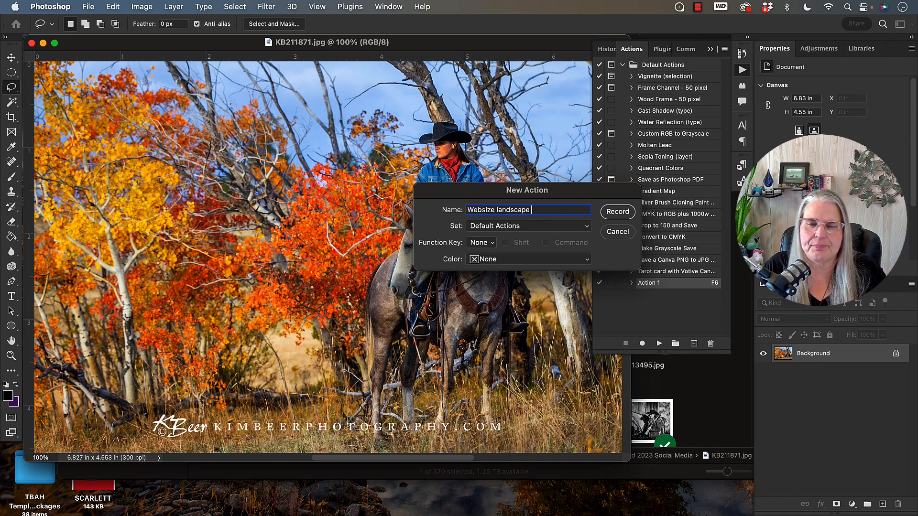
type("800px")
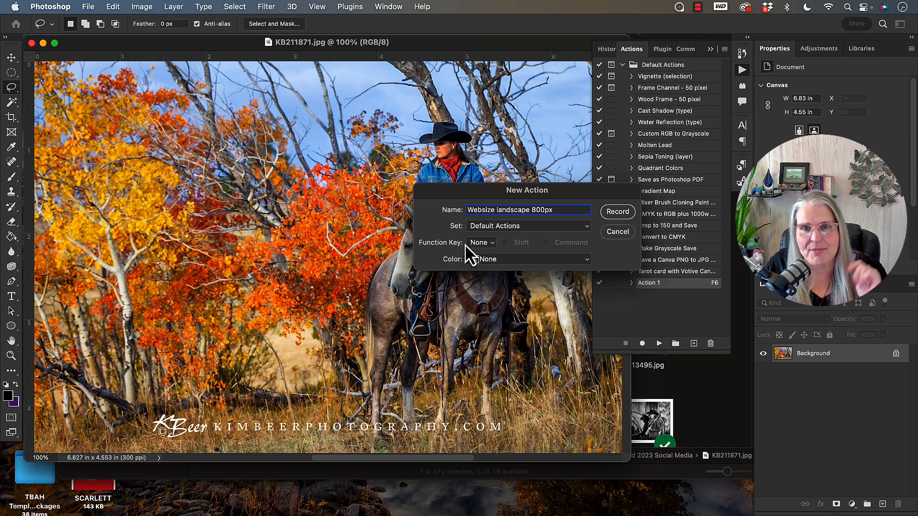
left_click(615, 213)
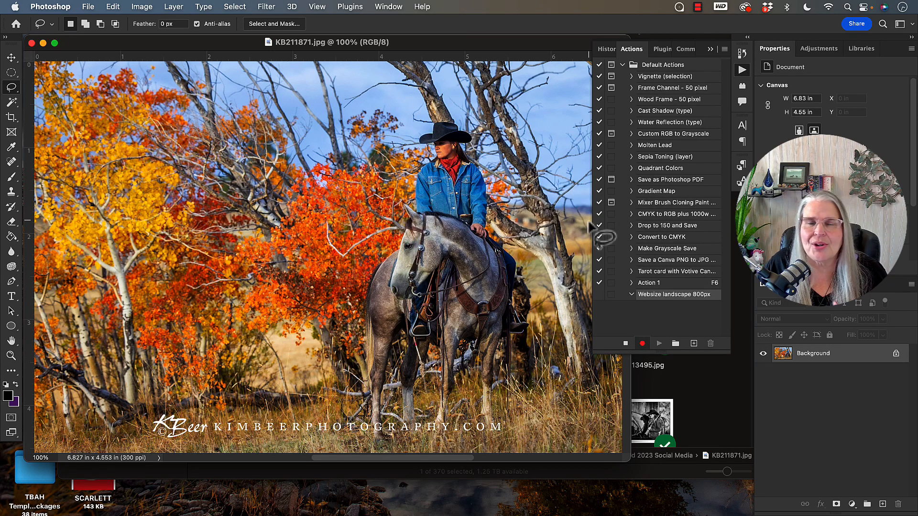
Resize the image to a width of 800 pixels with the proportions linked
left_click(142, 6)
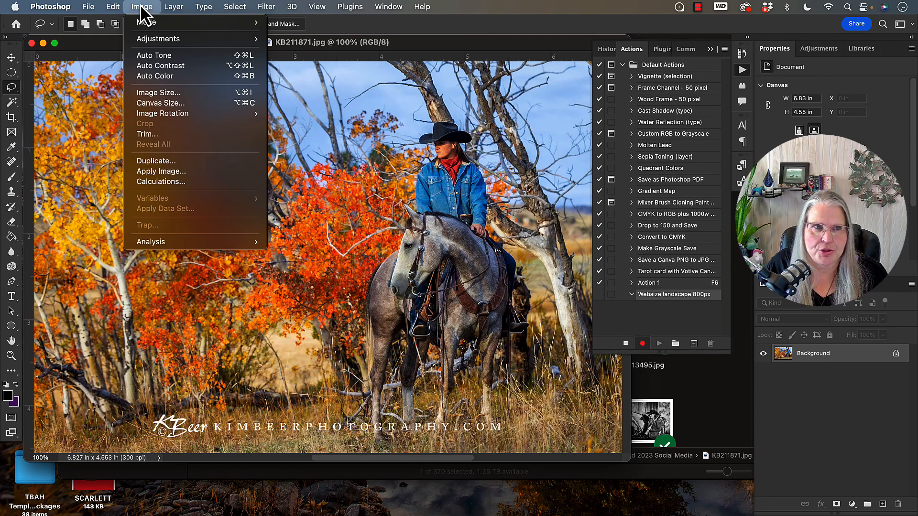
left_click(159, 93)
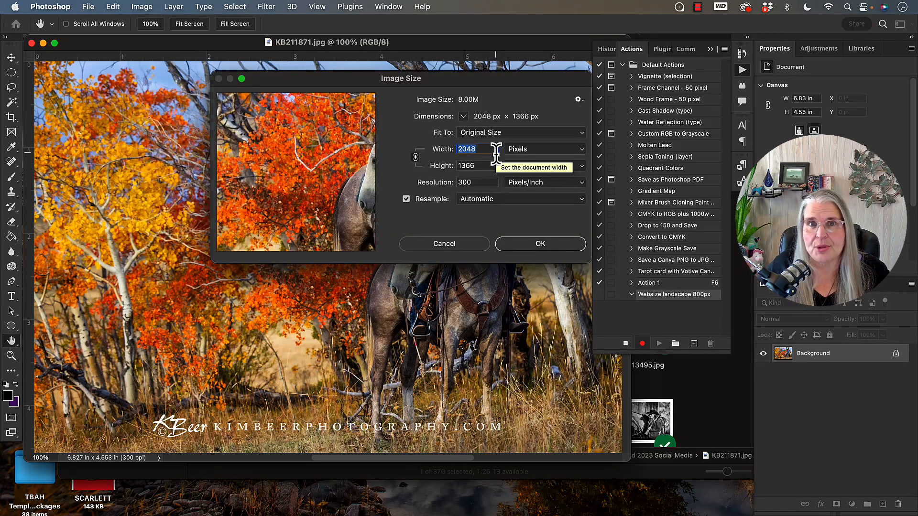
type("800")
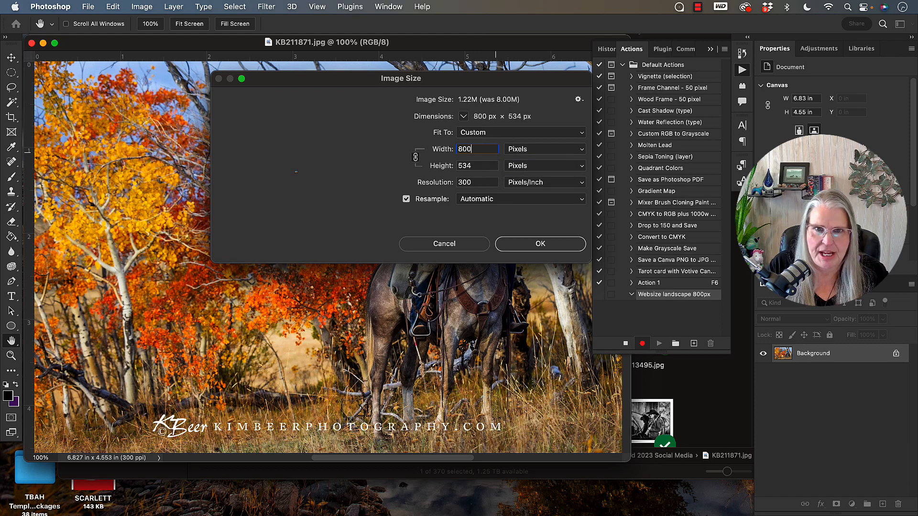
left_click(543, 243)
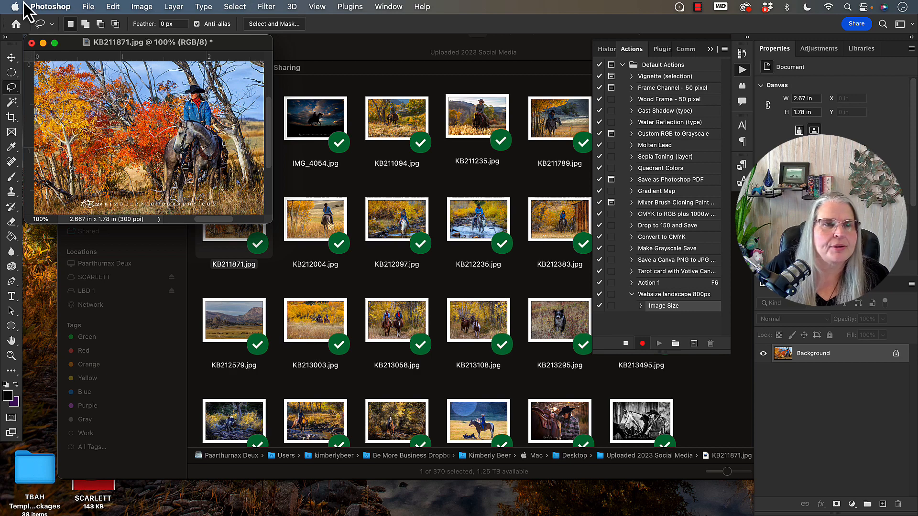
Save KB211871.jpg to the Desktop as a progressive JPEG at quality 6 (Medium), and stop recording the action
left_click(89, 7)
left_click(110, 123)
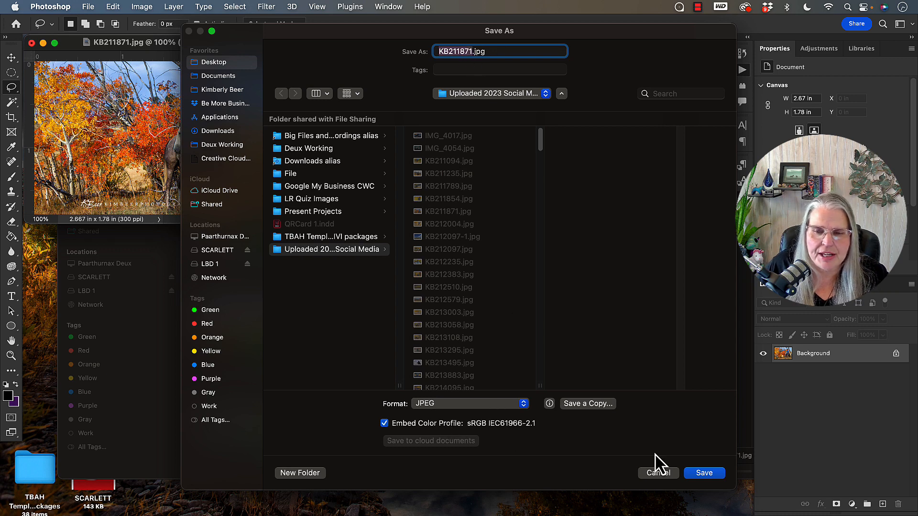
left_click(704, 474)
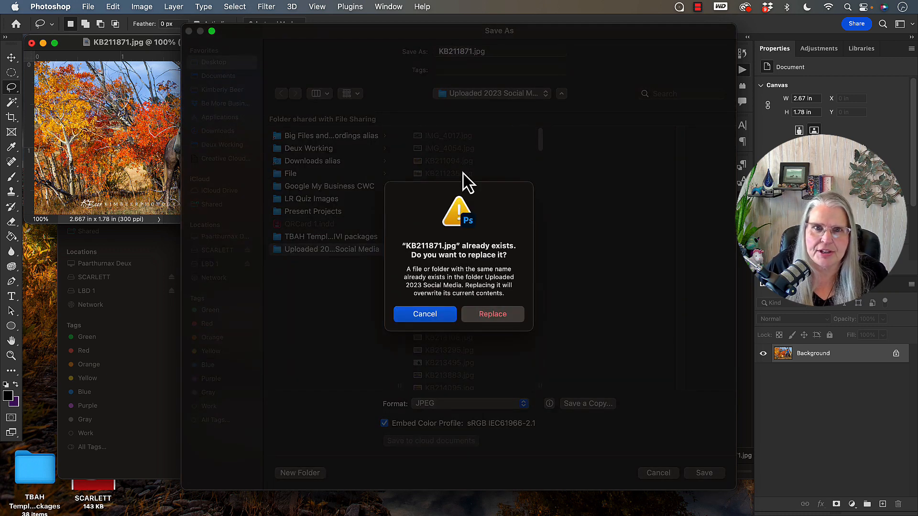
left_click(414, 316)
left_click(213, 62)
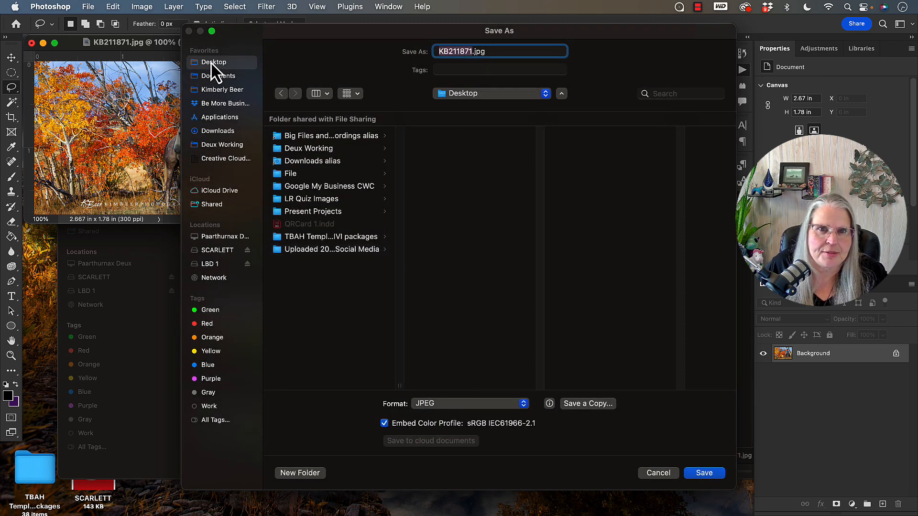
left_click(704, 475)
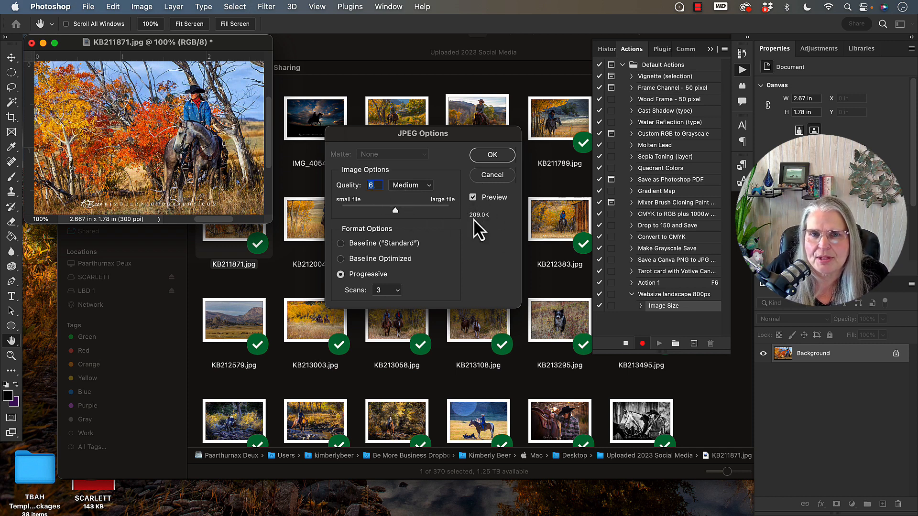
left_click(493, 155)
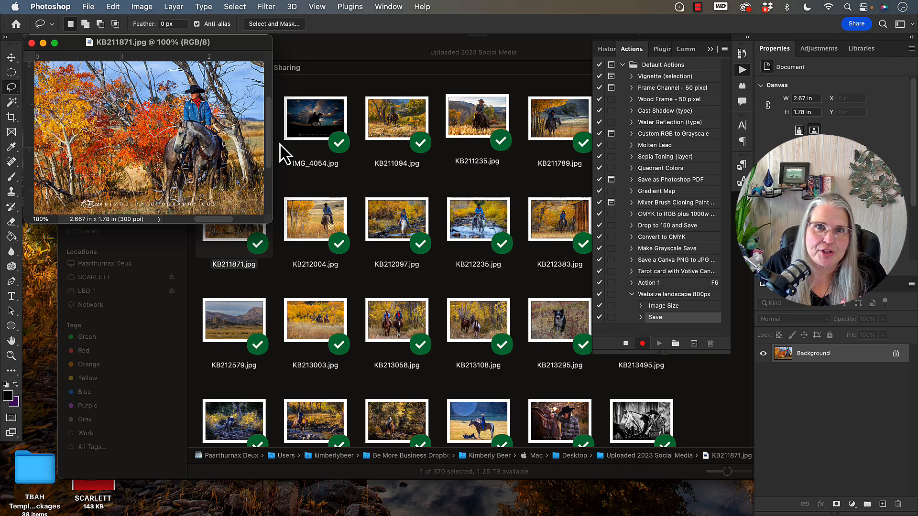
left_click(625, 344)
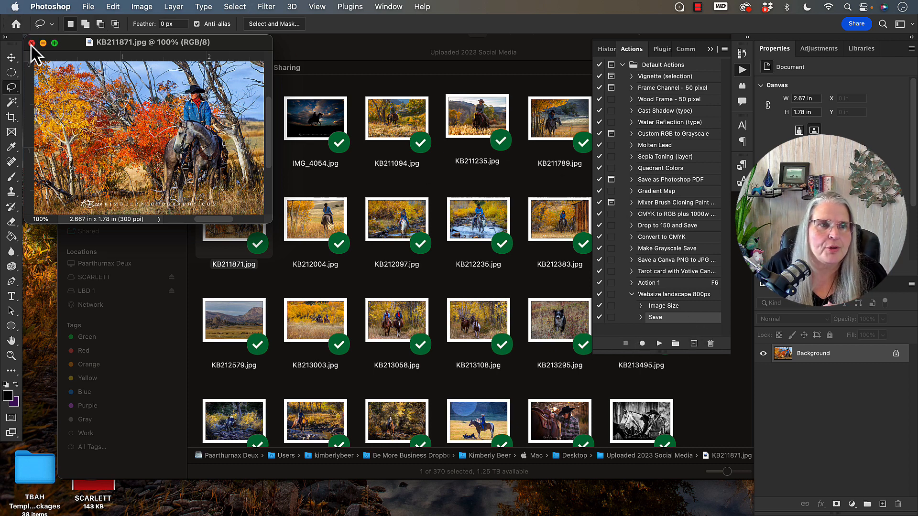
Close KB211871.jpg and open KB221596.jpg from the Uploaded 2023 Social Media folder in Finder in Photoshop
key("super+w")
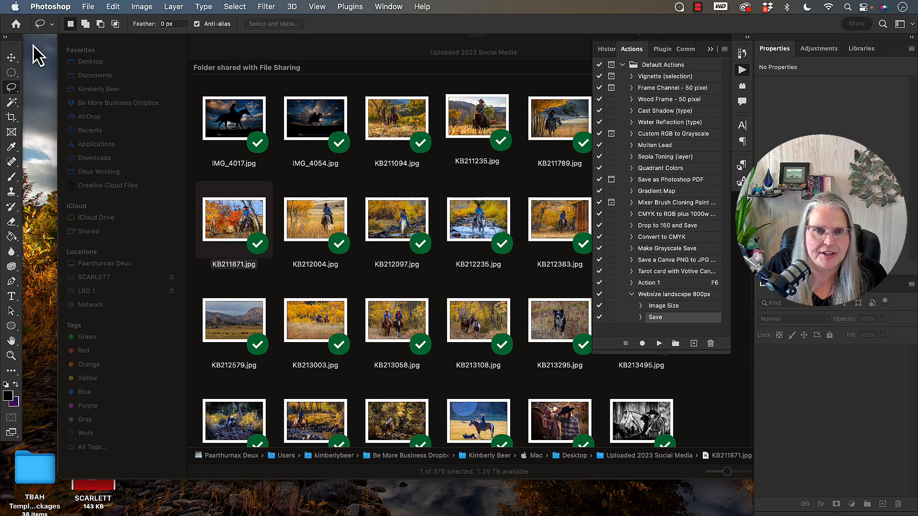
left_click(641, 425)
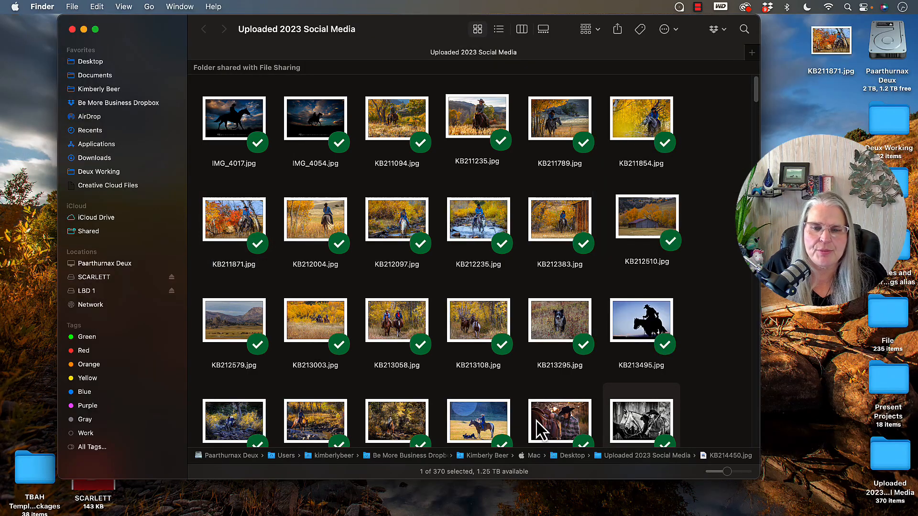
scroll(537, 409, "down", 10)
scroll(539, 417, "down", 10)
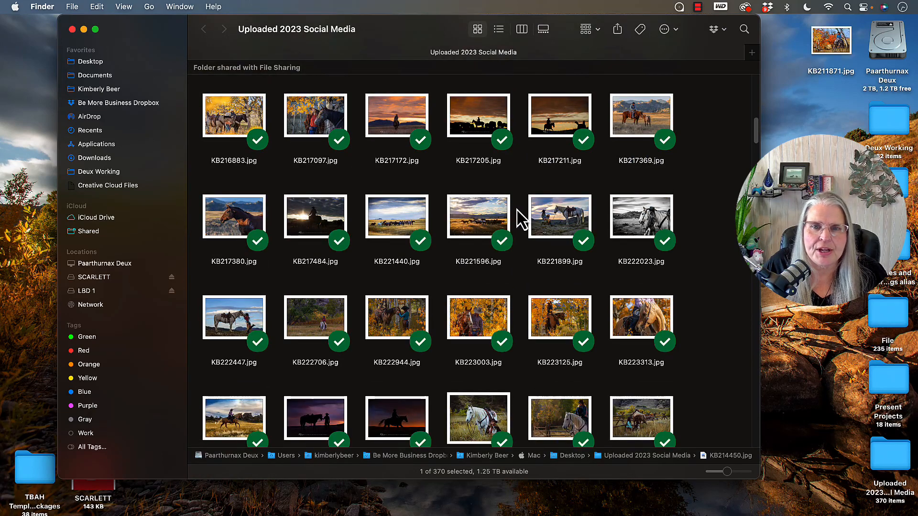
left_click_drag(464, 219, 156, 502)
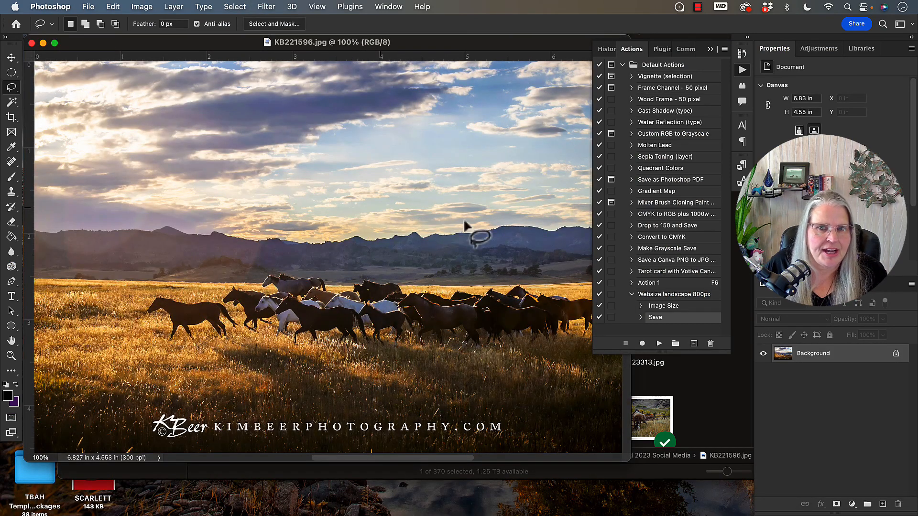
Play the "Websize landscape 800px" action on KB221596.jpg and check the saved copy on the Desktop in Finder
left_click(640, 296)
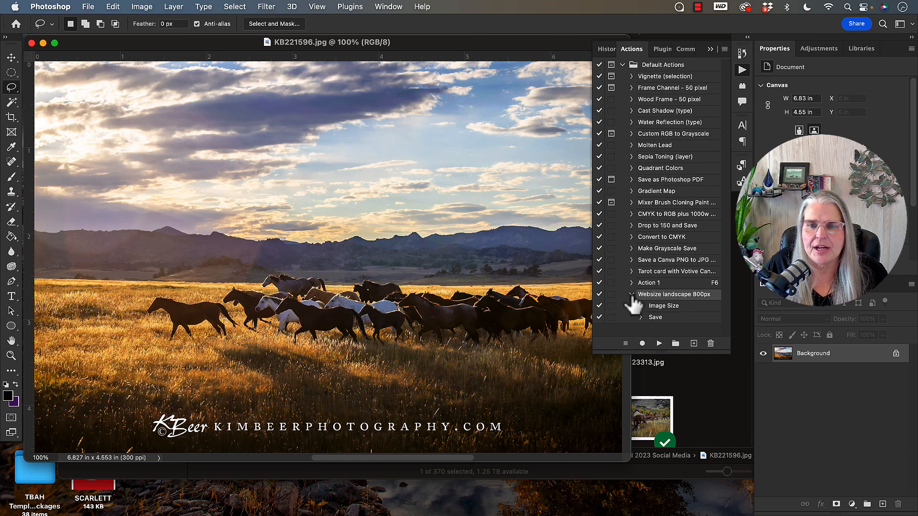
left_click(658, 343)
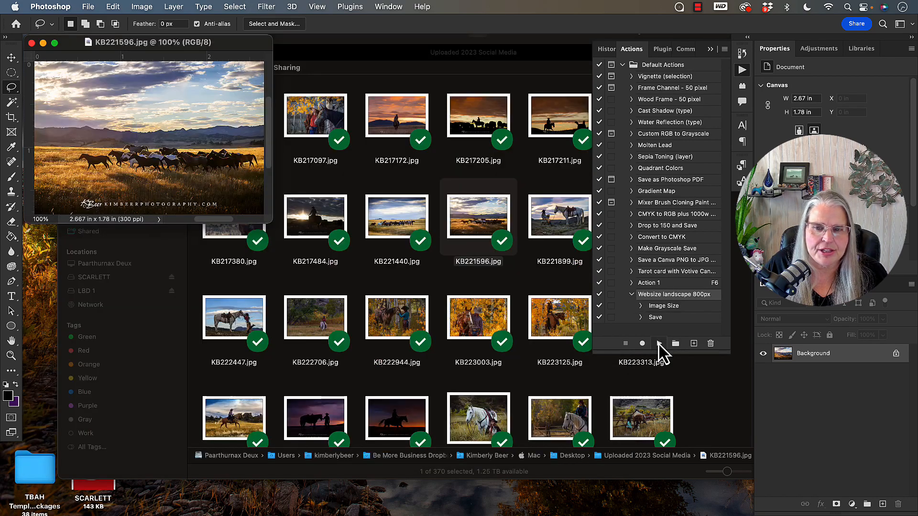
left_click(694, 401)
left_click(837, 124)
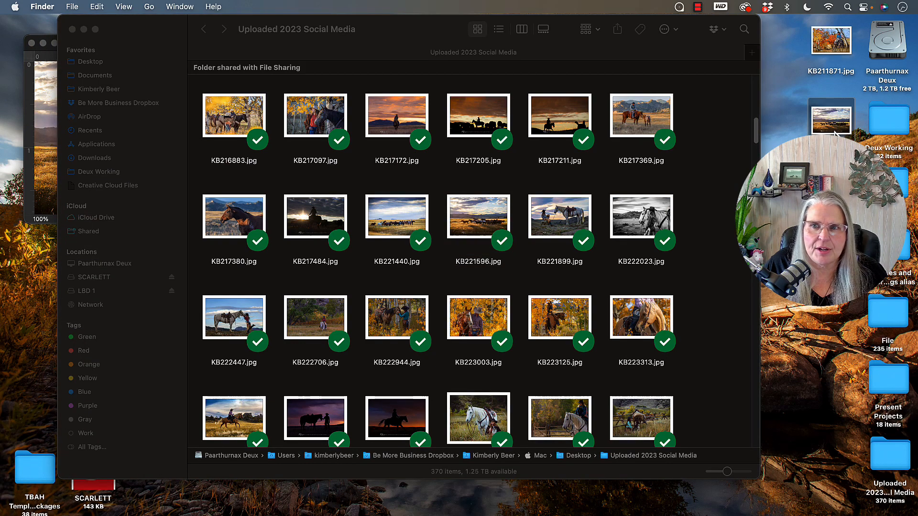
left_click_drag(820, 39, 887, 184)
Switch to Photoshop and start creating a droplet from the "Websize landscape 800px" action
left_click(54, 95)
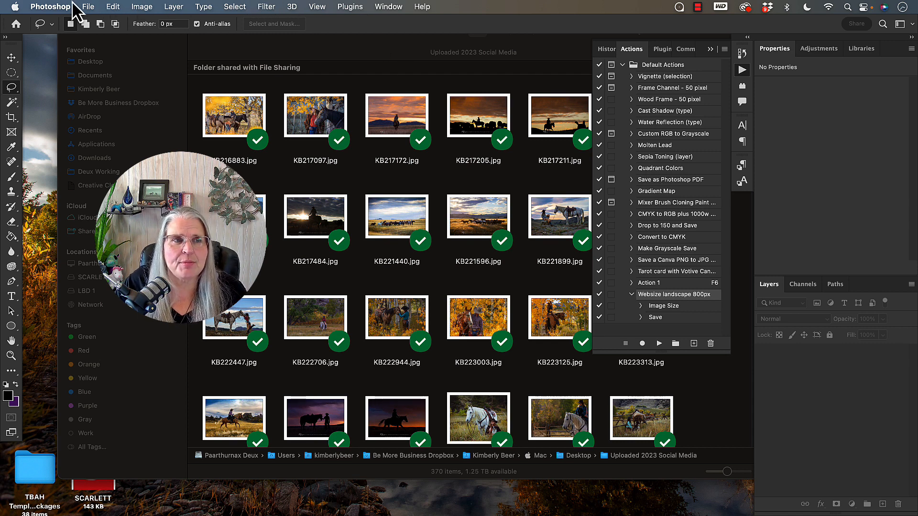
left_click(88, 7)
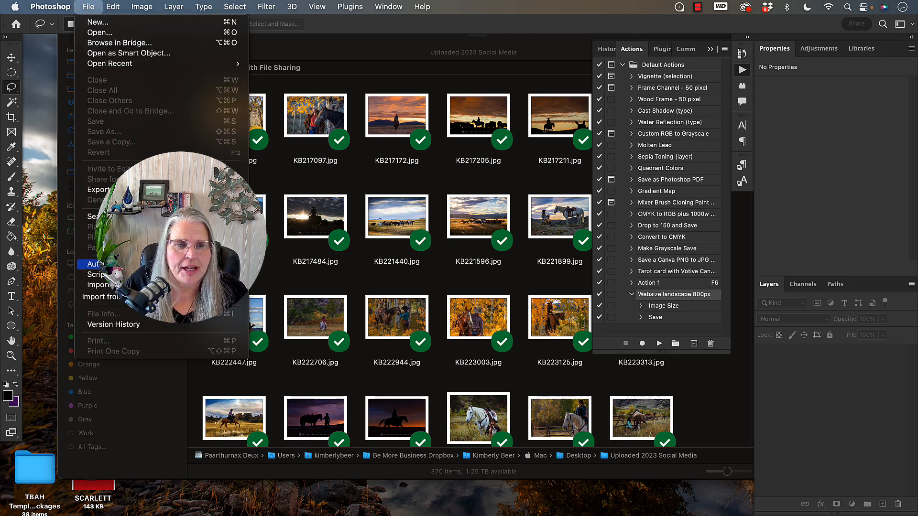
mouse_move(94, 264)
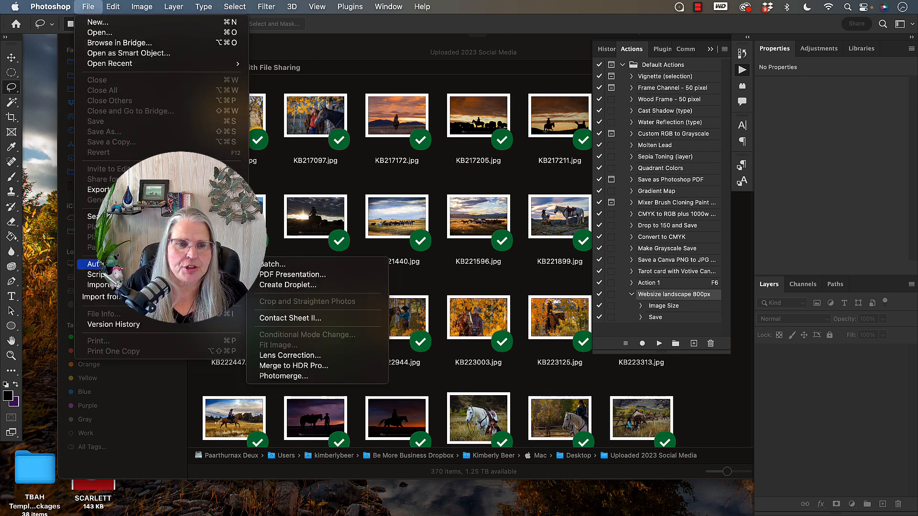
left_click(288, 285)
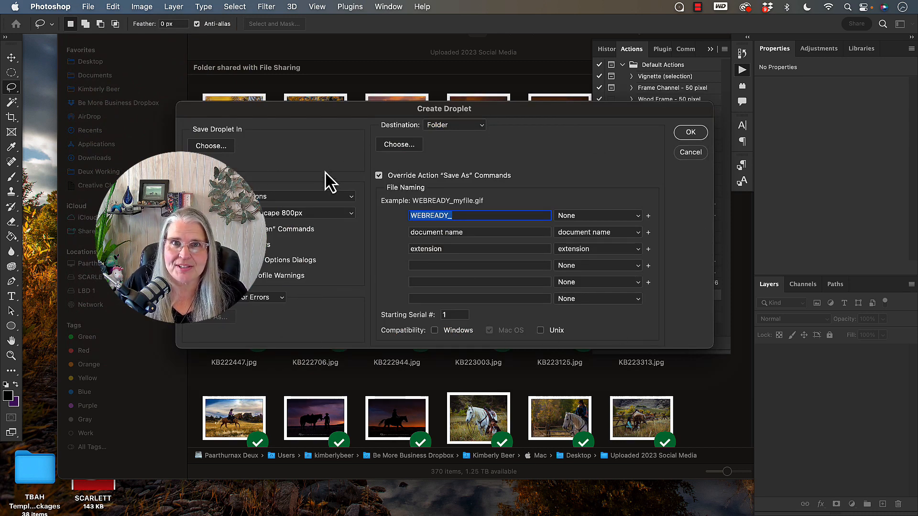
Choose to save the droplet on the Desktop under the name "Resize Landscape jpegs to 800 px.app"
left_click(211, 146)
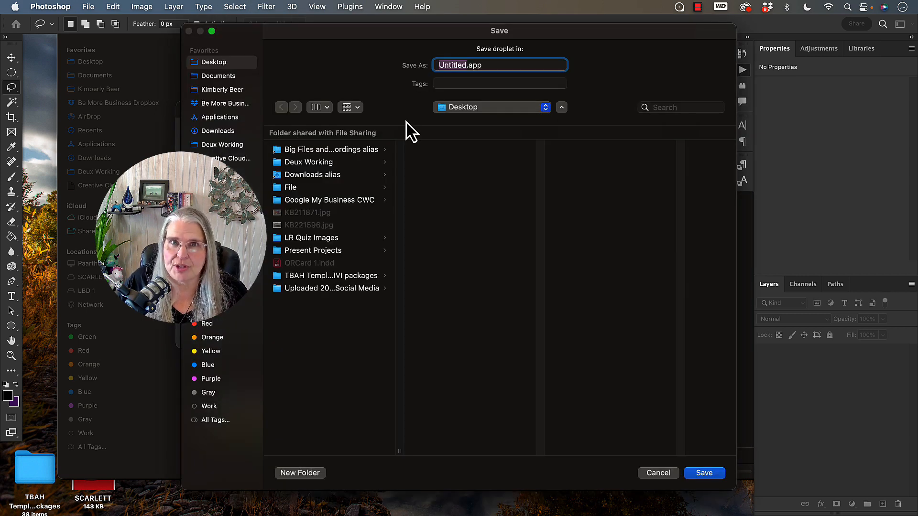
type("Resize")
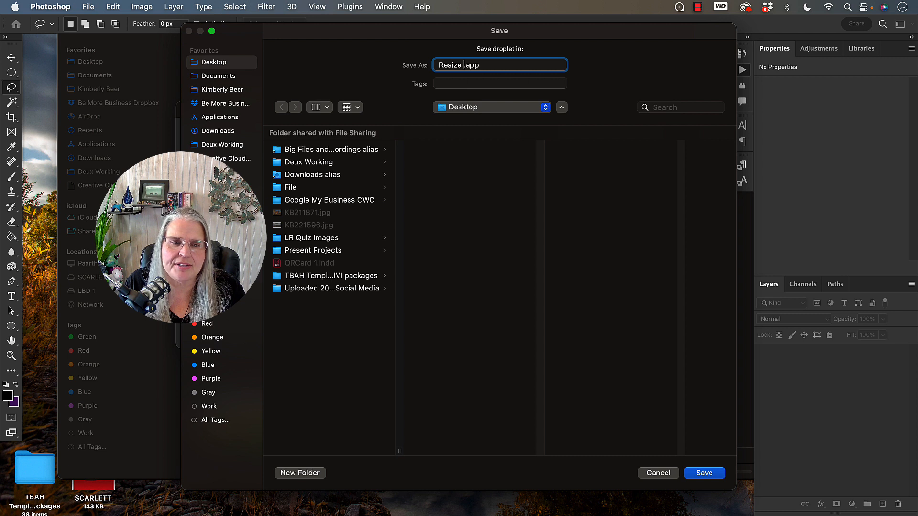
type("Landsca")
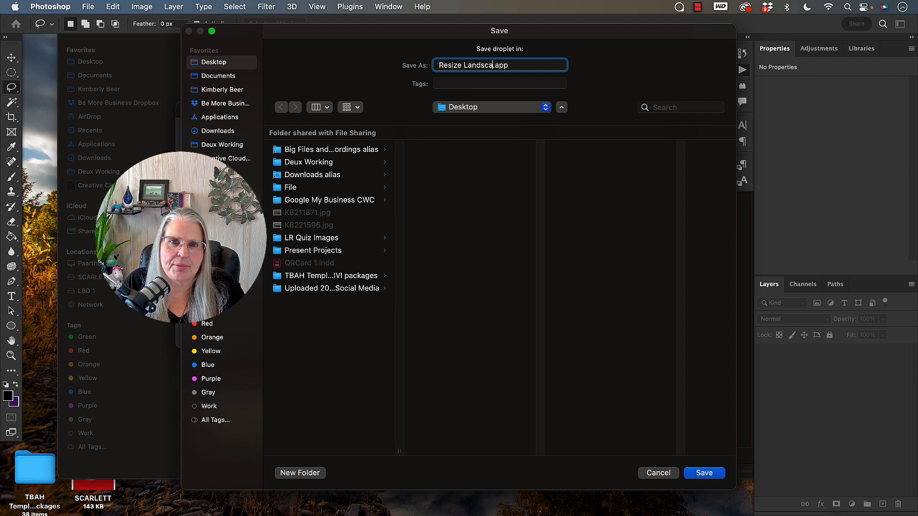
type("pe Ima")
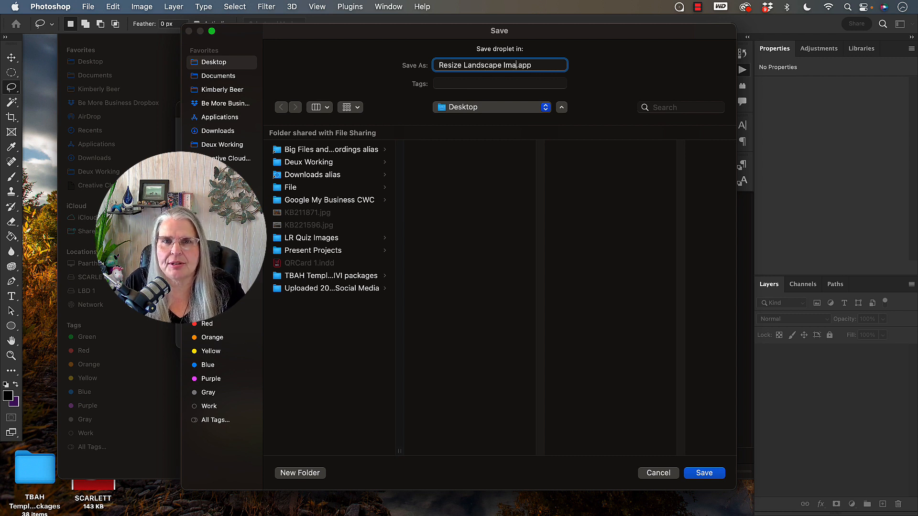
type("ges to 800 P")
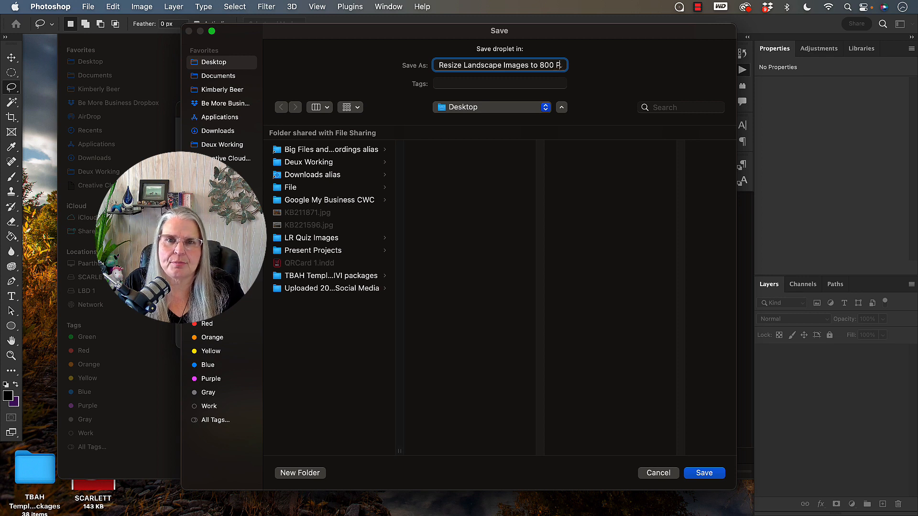
type("i")
key("BackSpace")
key("BackSpace")
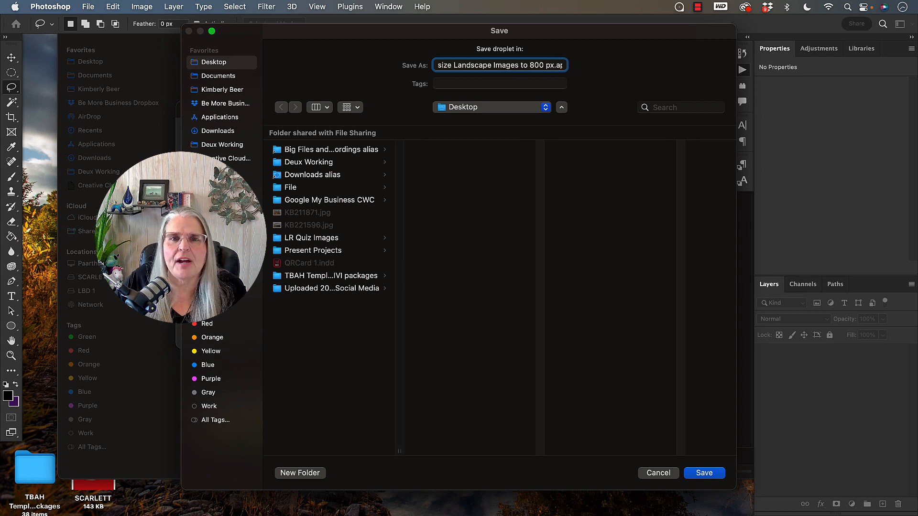
double_click(504, 66)
type("jpegs")
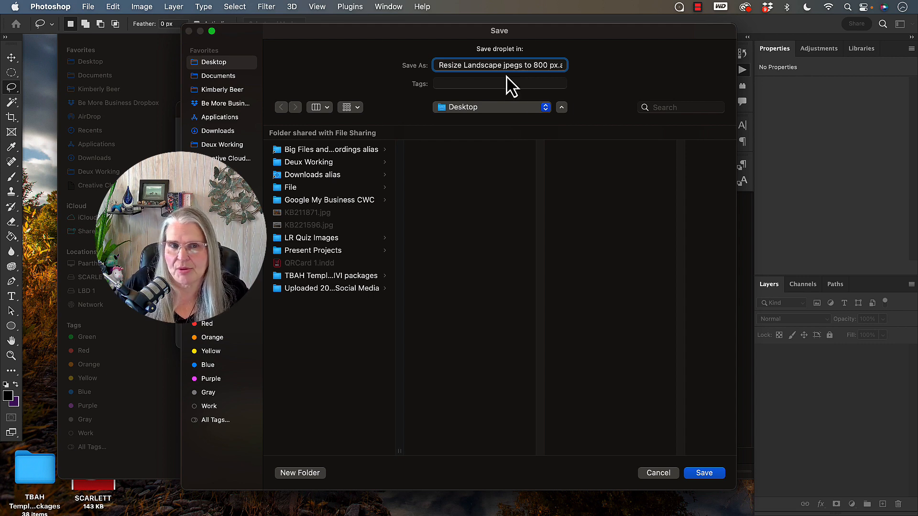
left_click(703, 473)
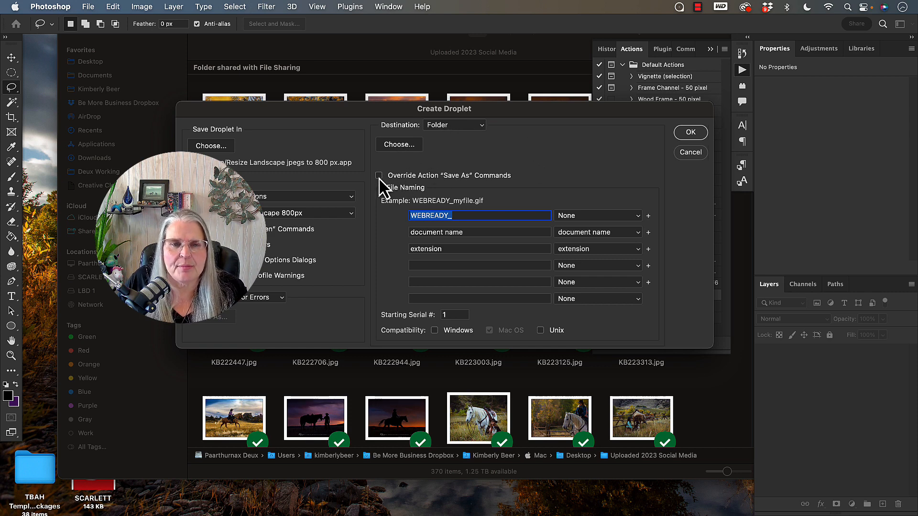
Create a "Webready Images" folder on the Desktop and choose it as the droplet's destination folder
left_click(401, 146)
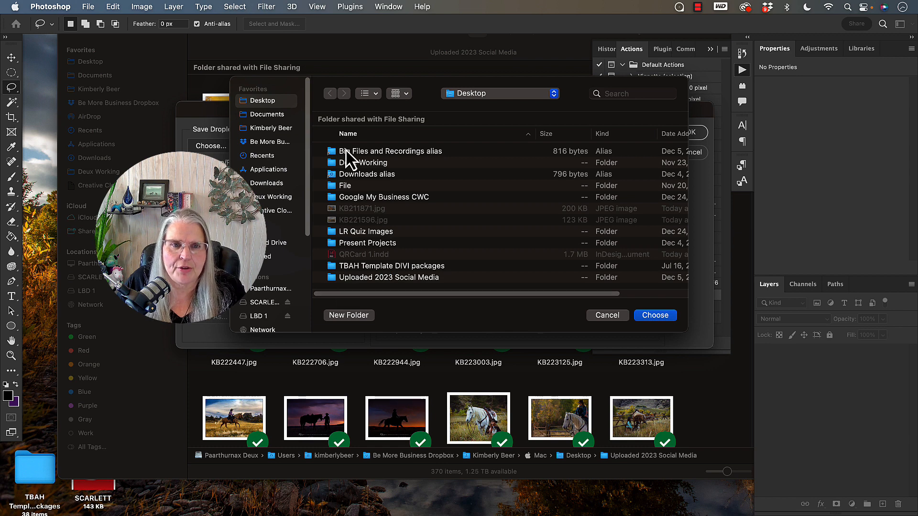
left_click(351, 317)
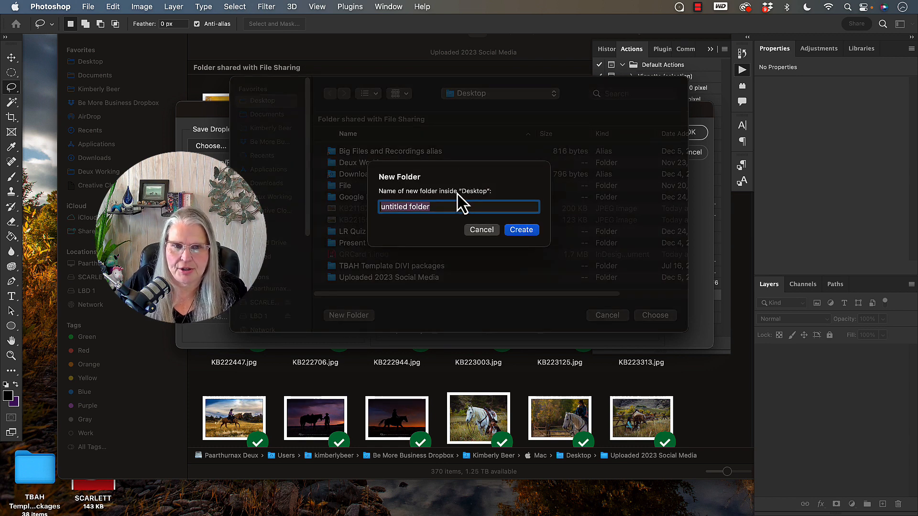
type("Webready Images")
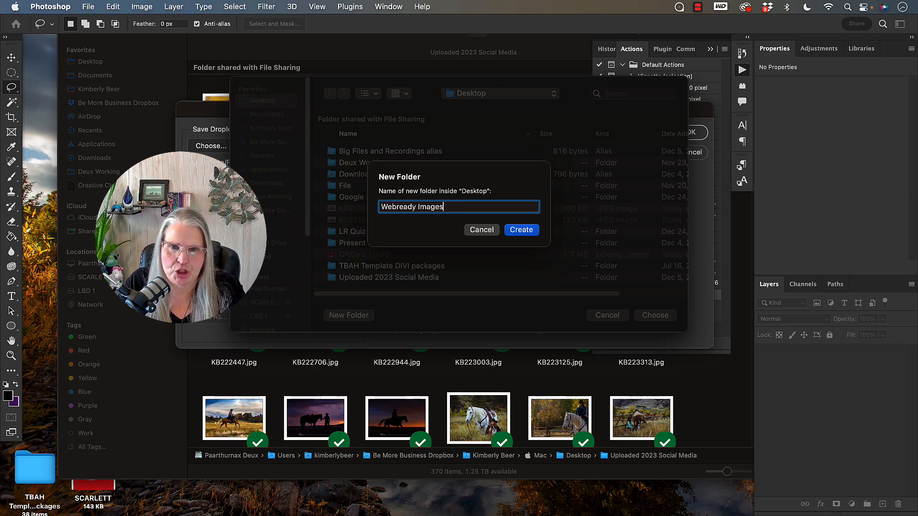
key("Return")
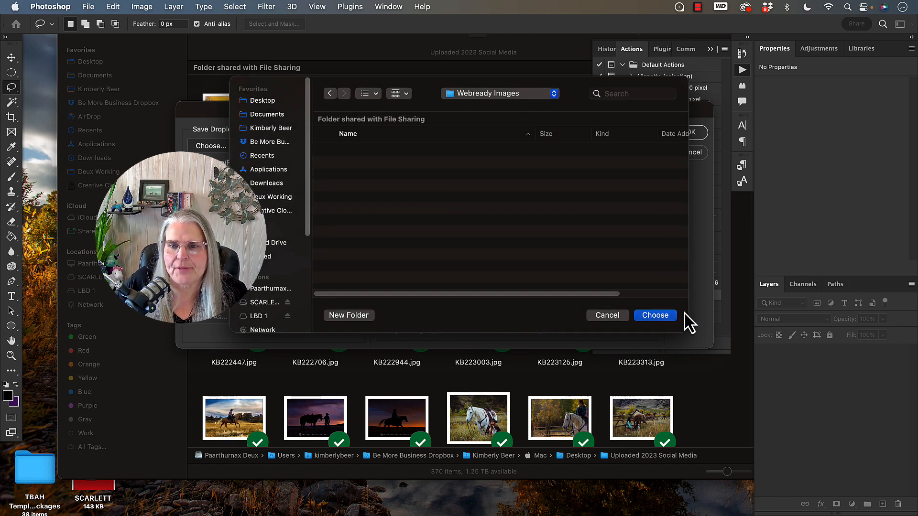
left_click(664, 316)
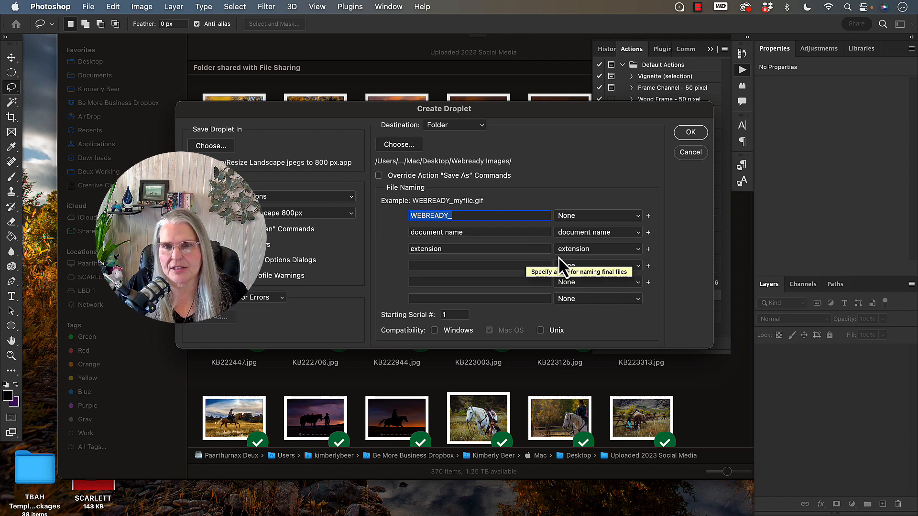
Set the droplet's file naming to document name followed by extension, with None for the third part
left_click(579, 216)
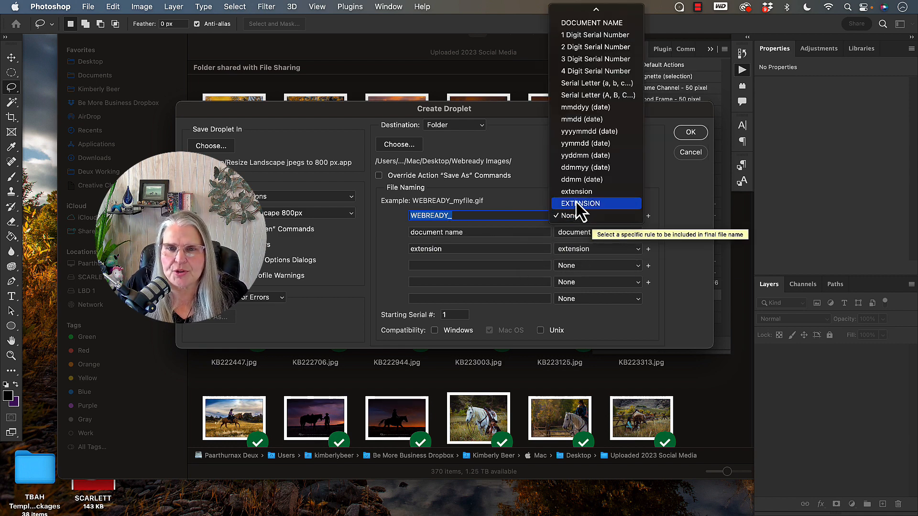
mouse_move(554, 9)
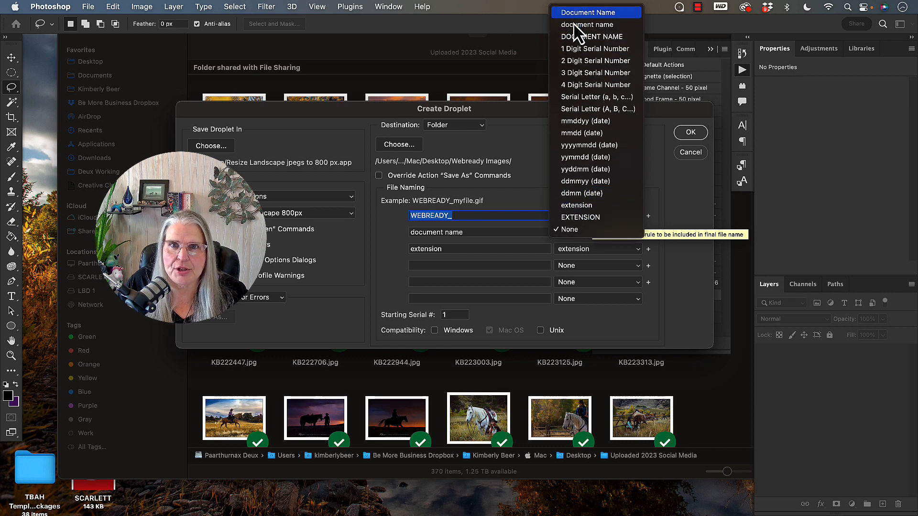
left_click(576, 25)
left_click(590, 216)
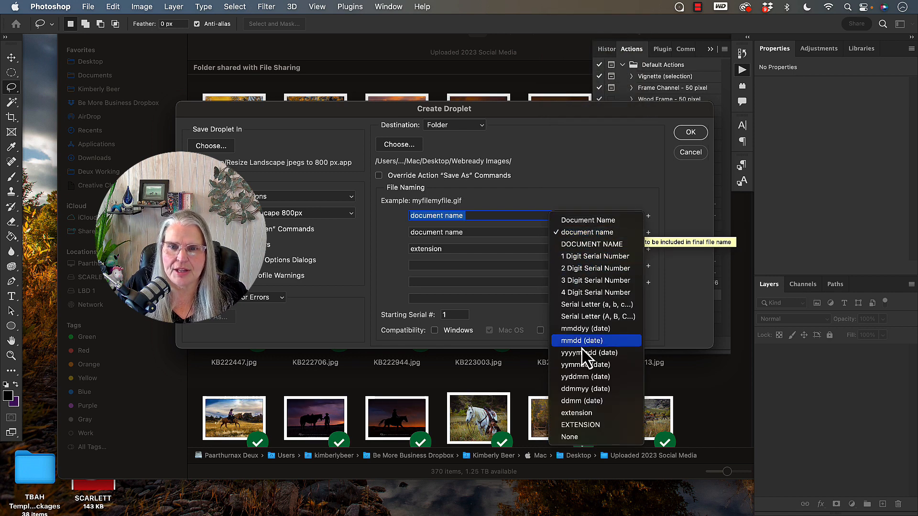
left_click(581, 413)
left_click(606, 250)
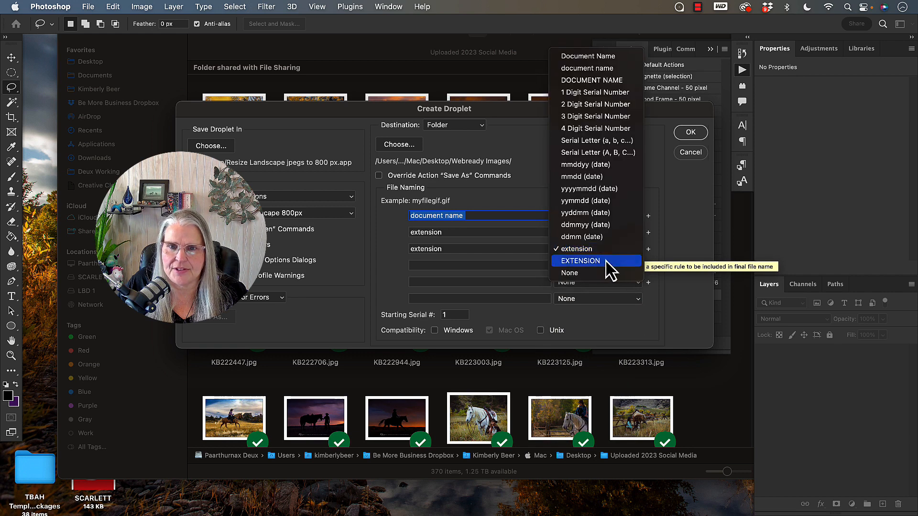
left_click(604, 273)
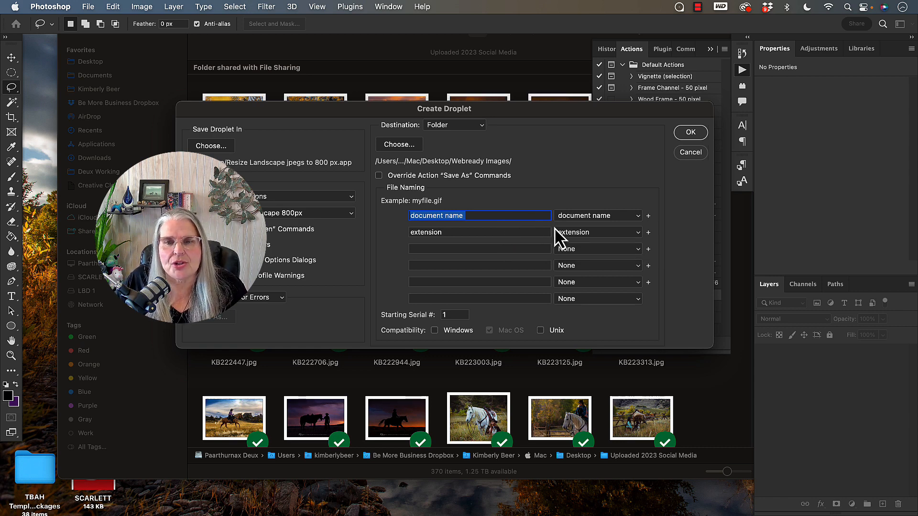
Set the droplet's file naming to the custom text "WEBREADY_", followed by document name and extension
left_click(577, 220)
left_click(577, 436)
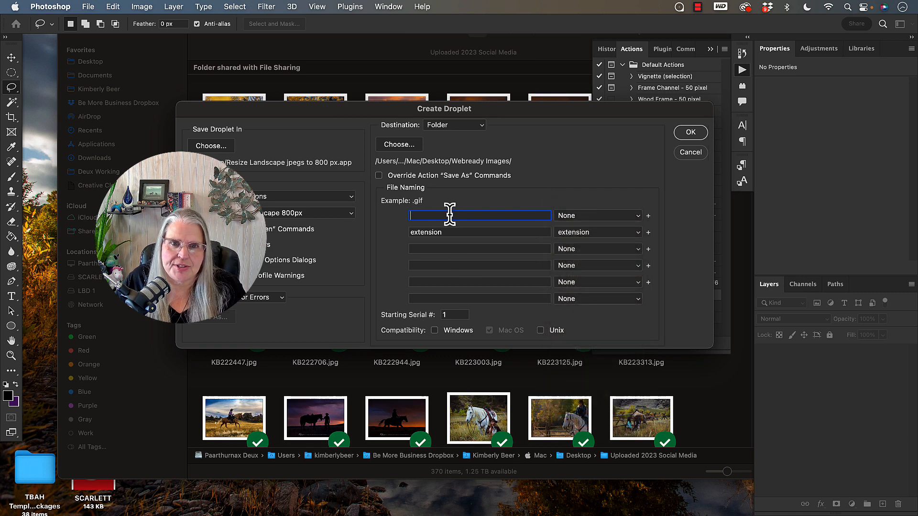
type("WEB")
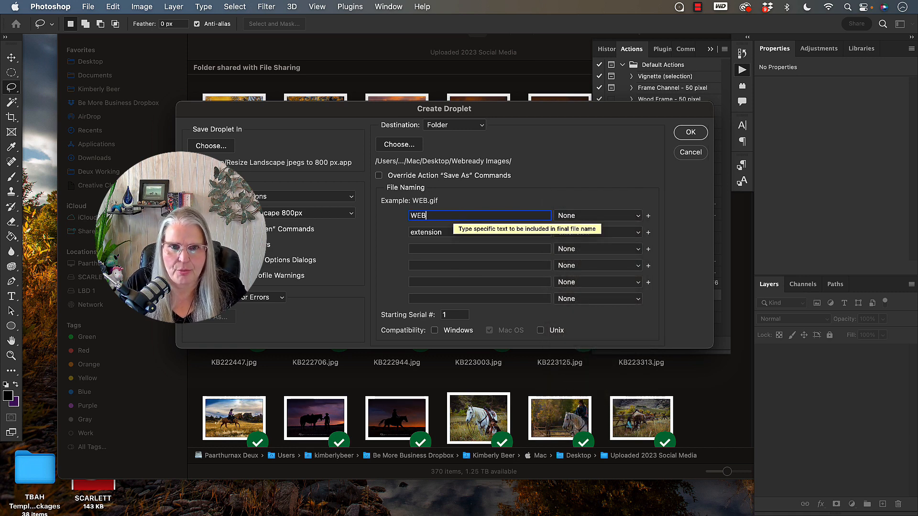
type("READY_")
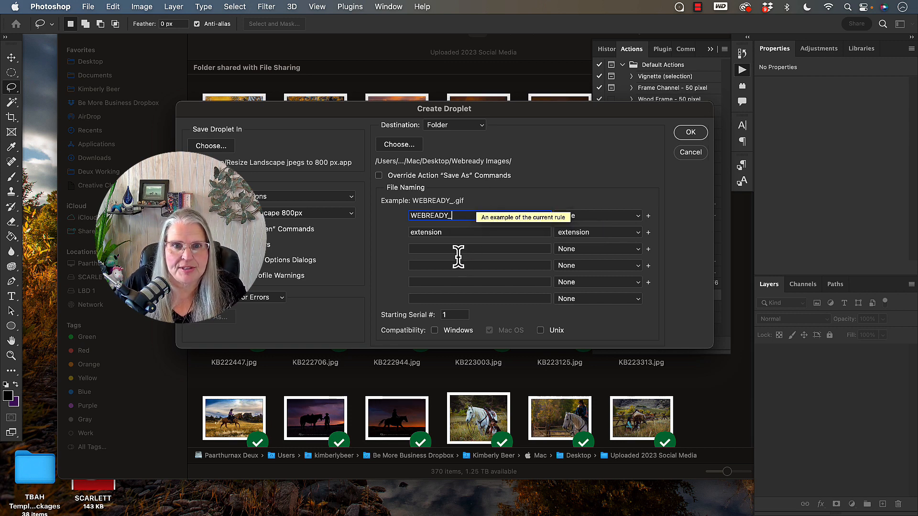
left_click(594, 237)
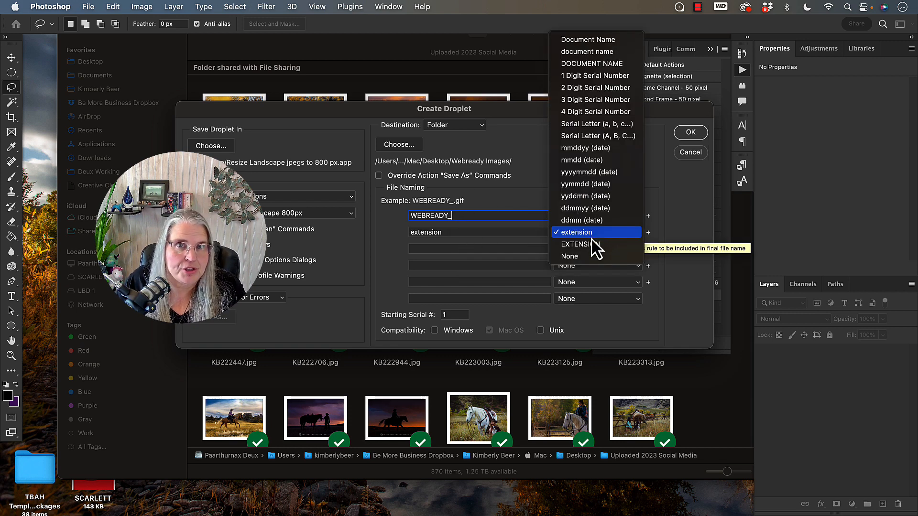
left_click(587, 52)
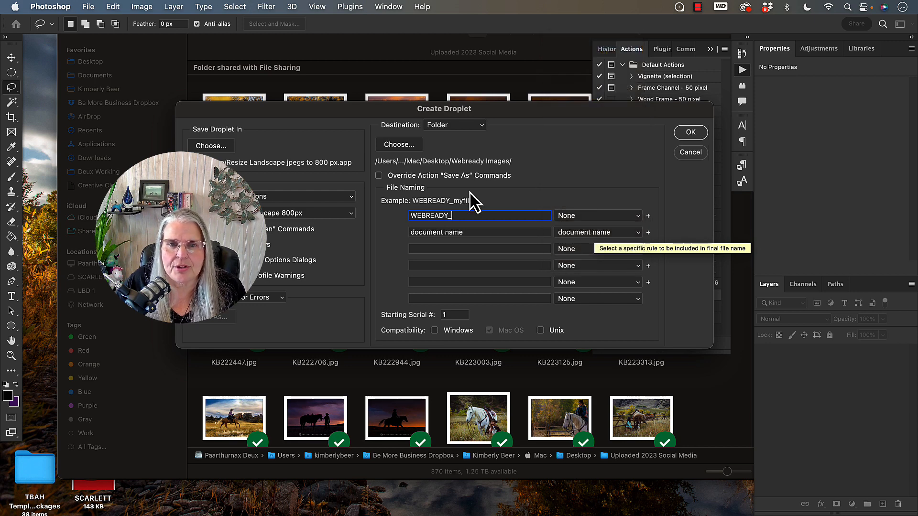
left_click(621, 250)
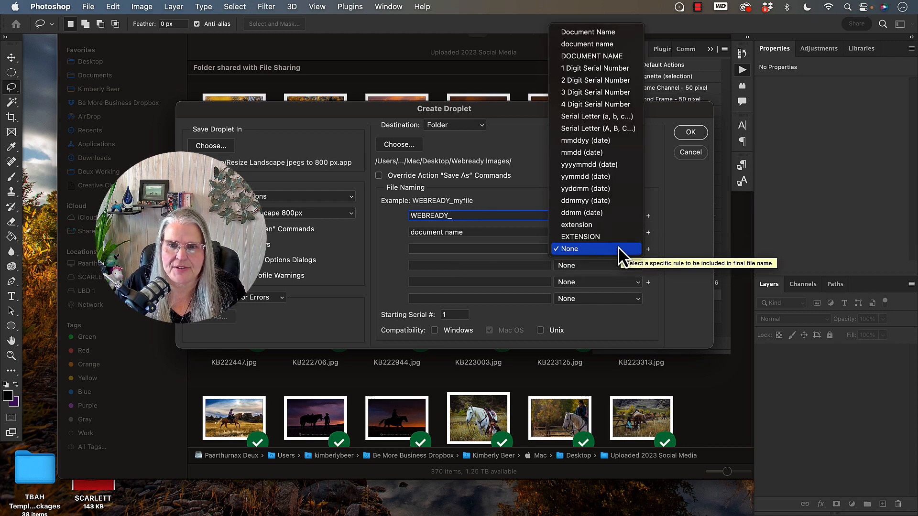
left_click(609, 229)
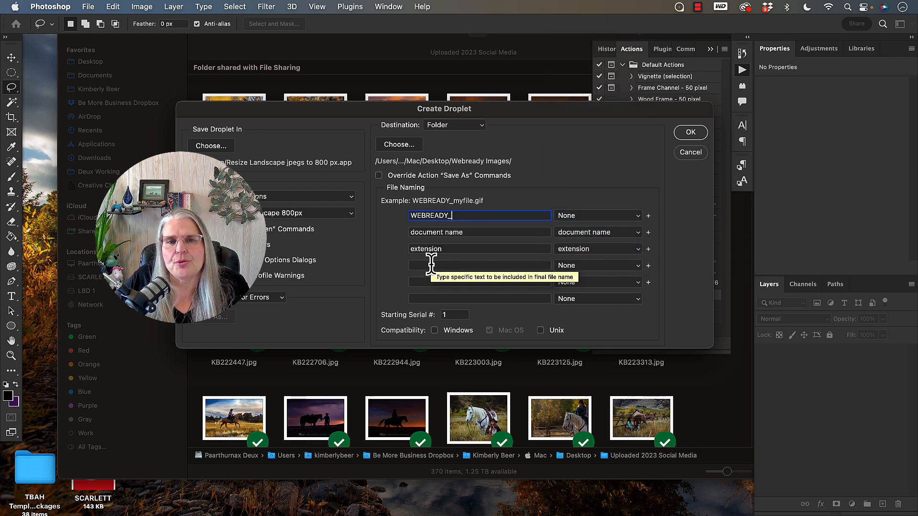
Set the third part of the file name to yyddmm (date) and the fourth to extension
left_click(584, 249)
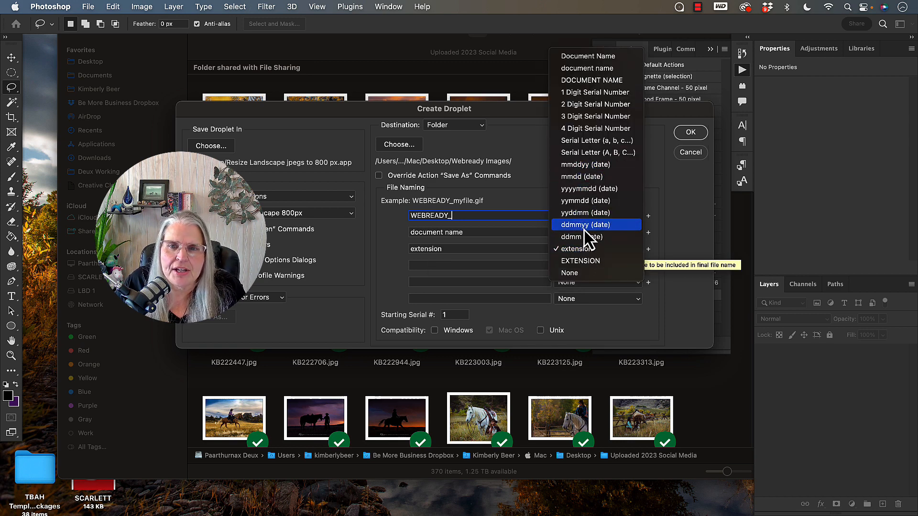
left_click(586, 212)
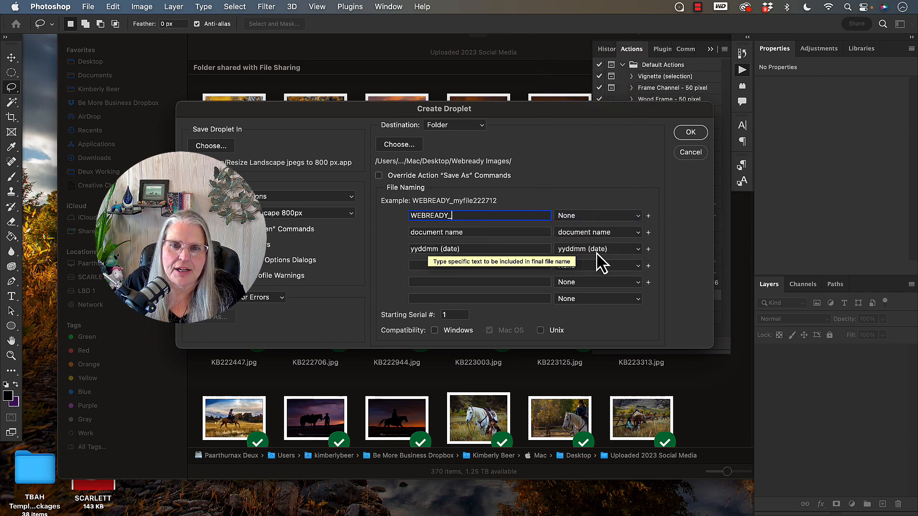
left_click(580, 265)
left_click(581, 243)
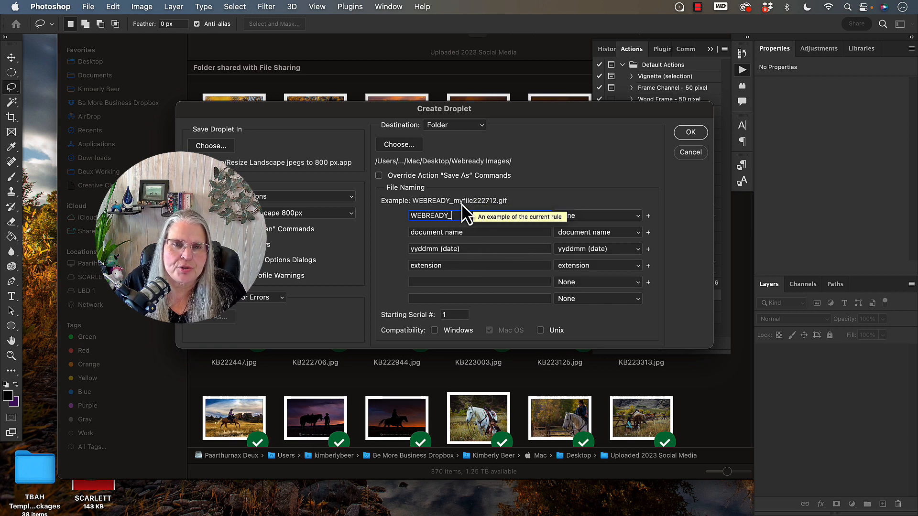
Replace the extension in the fourth part of the file name with an underscore
left_click(577, 268)
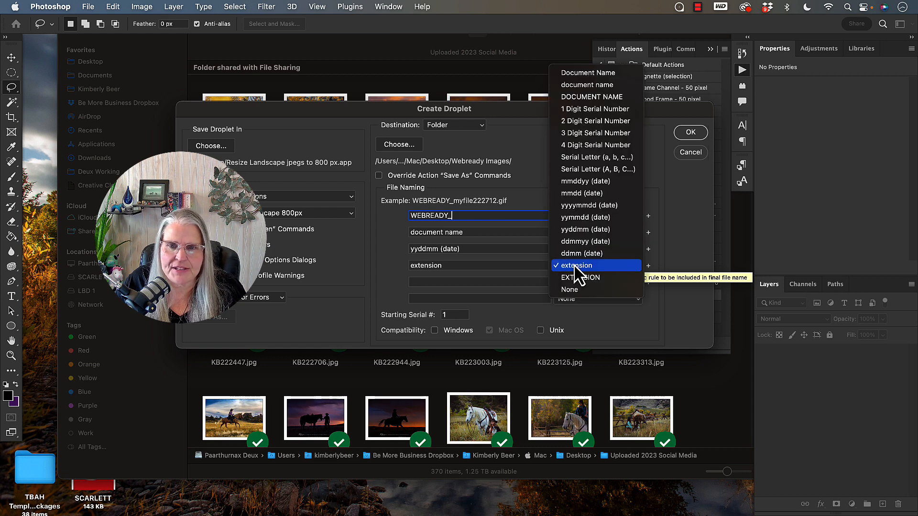
left_click(578, 289)
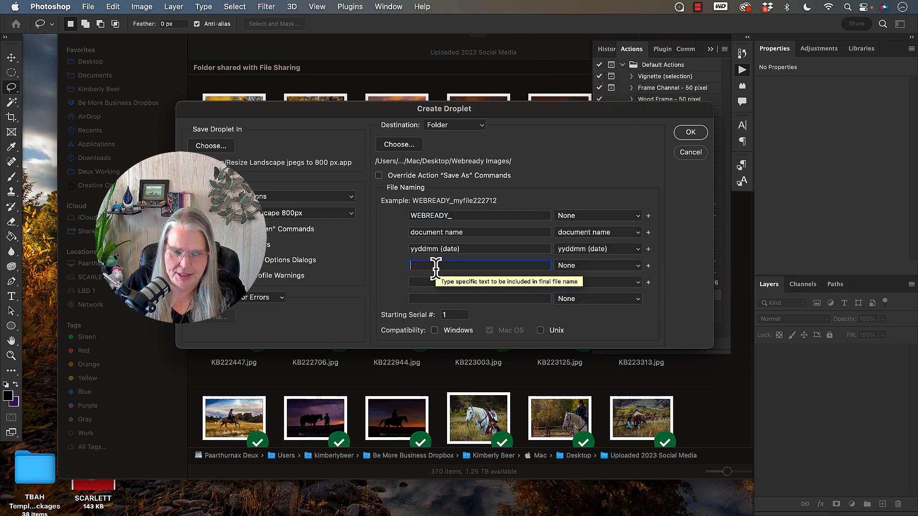
type("_")
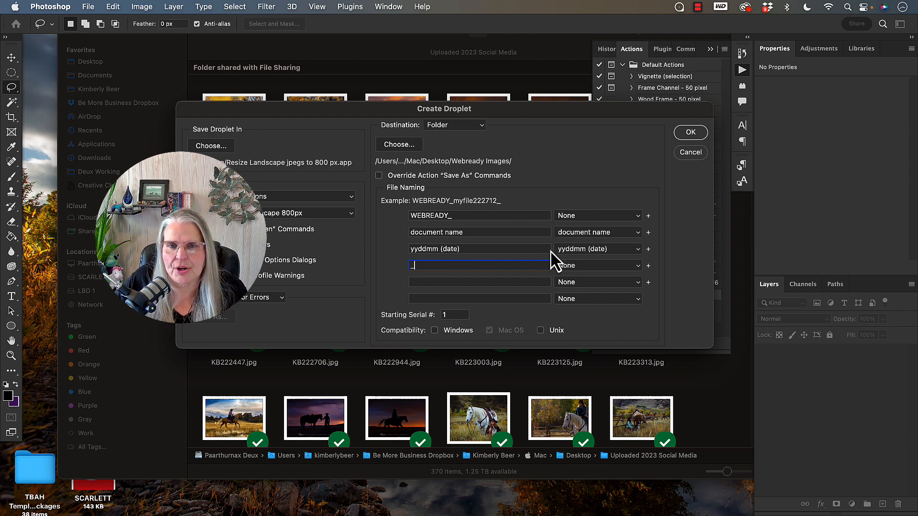
Replace the yyddmm date in the third part of the file name with a custom underscore
left_click(591, 249)
left_click(499, 266)
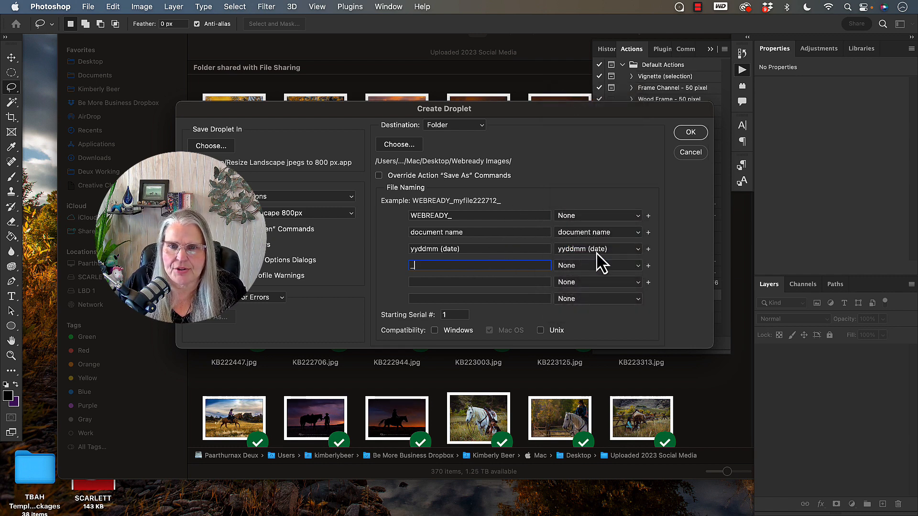
left_click(572, 249)
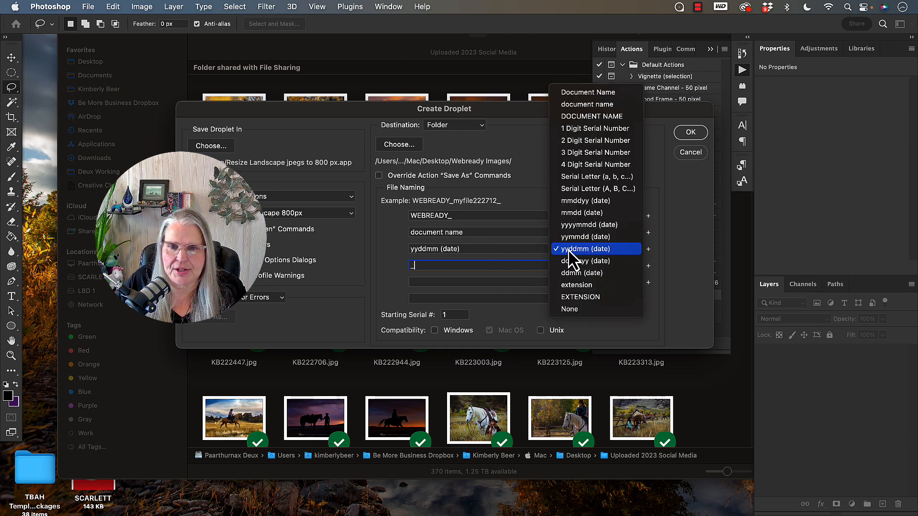
left_click(569, 309)
left_click(440, 249)
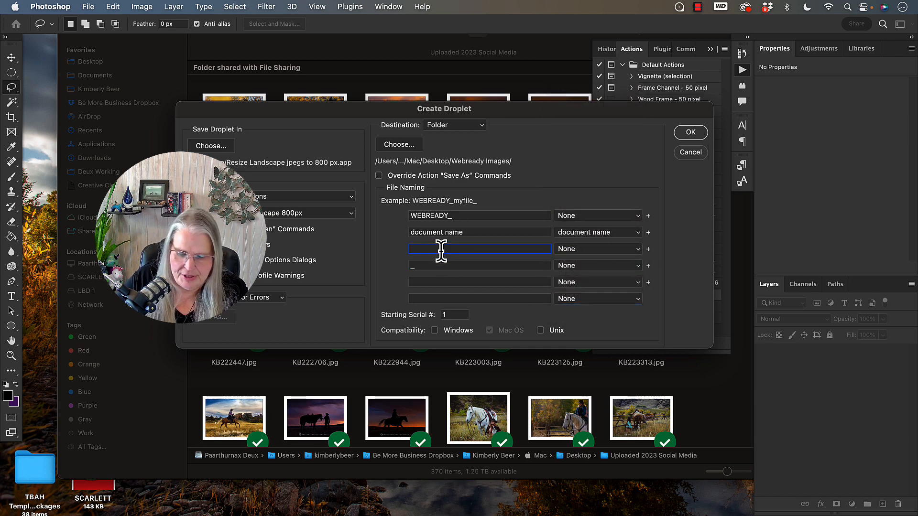
type("_")
Set the fourth part of the file name to yyyymmdd (date) and the fifth to extension, and create the droplet
left_click(570, 266)
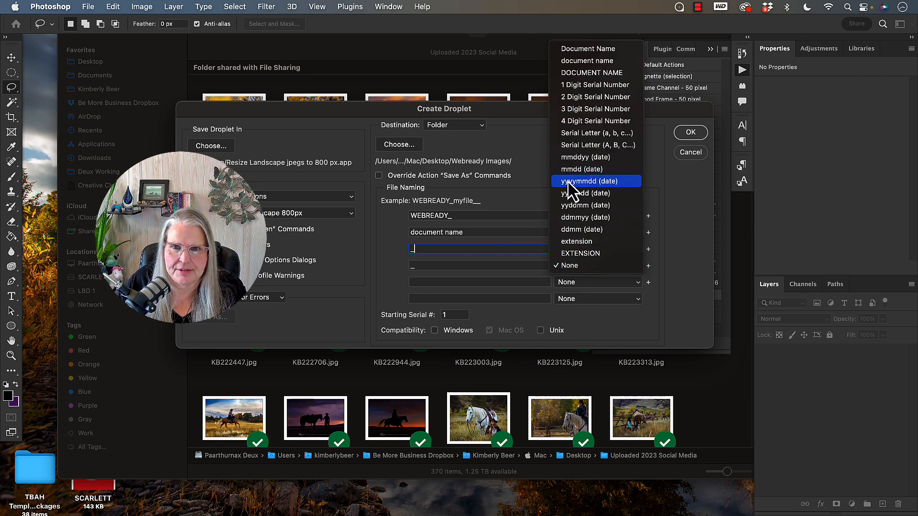
left_click(569, 182)
left_click(575, 283)
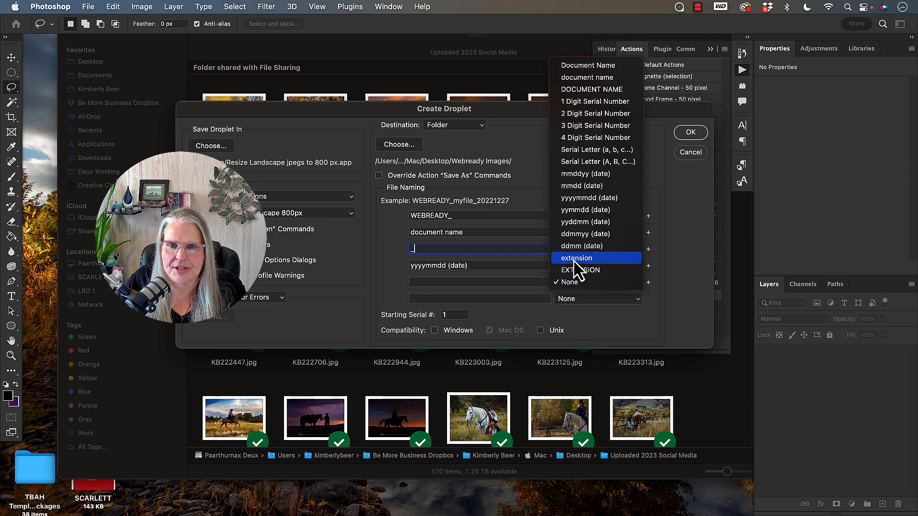
left_click(575, 260)
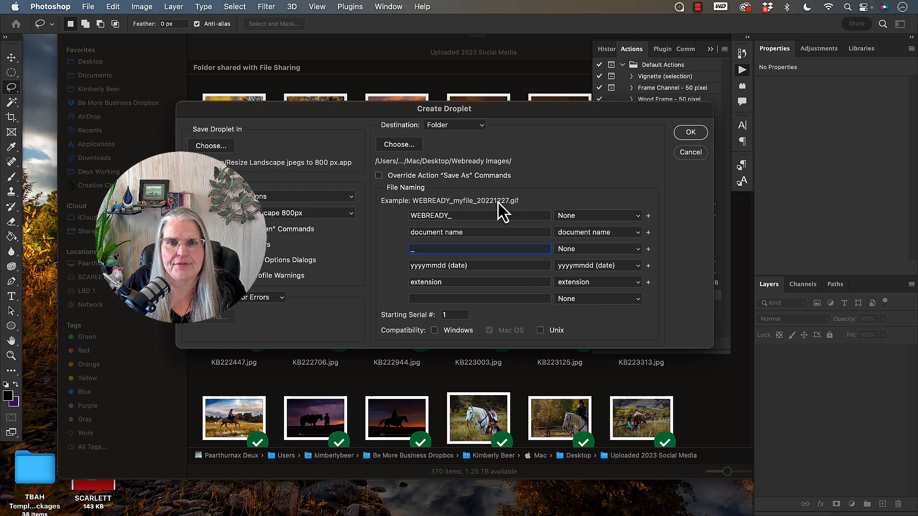
left_click(690, 135)
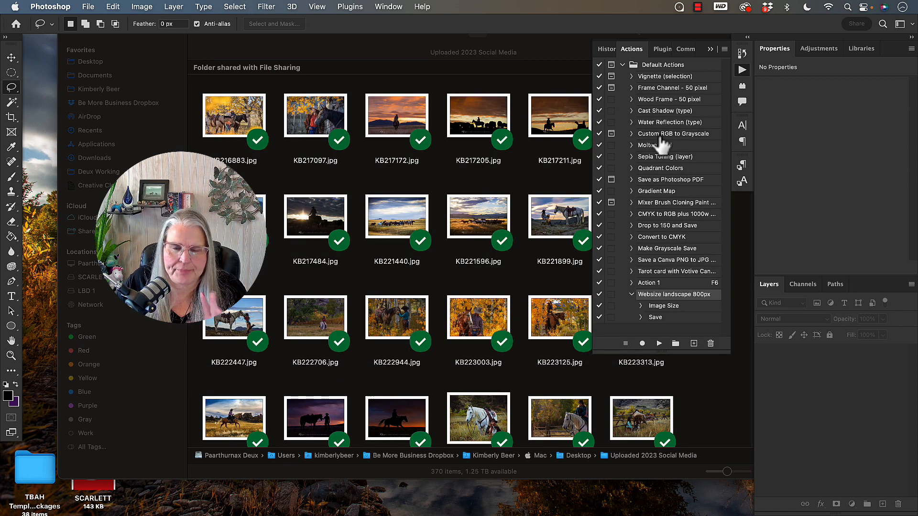
Switch to Finder, shrink the Uploaded 2023 Social Media window, and place the resize droplet beside the Webready Images folder on the free desktop area
left_click(543, 58)
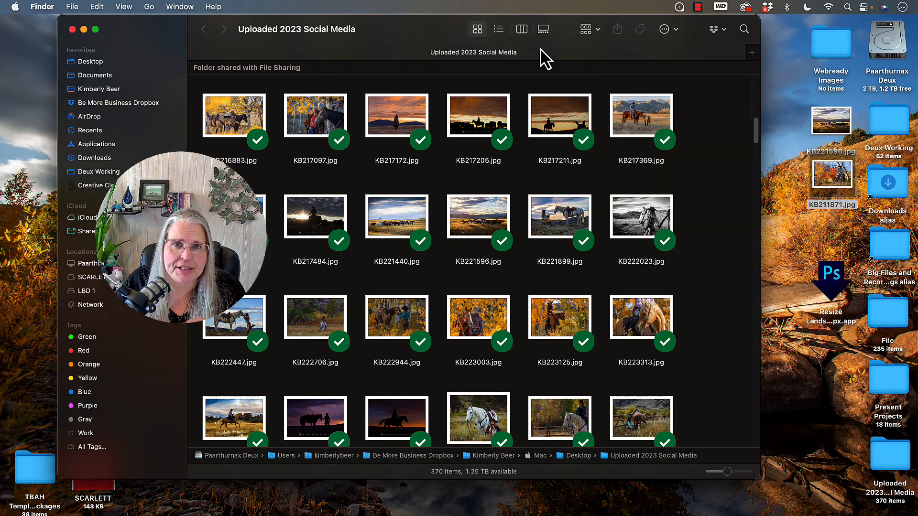
left_click_drag(831, 284, 794, 247)
left_click_drag(392, 46, 332, 47)
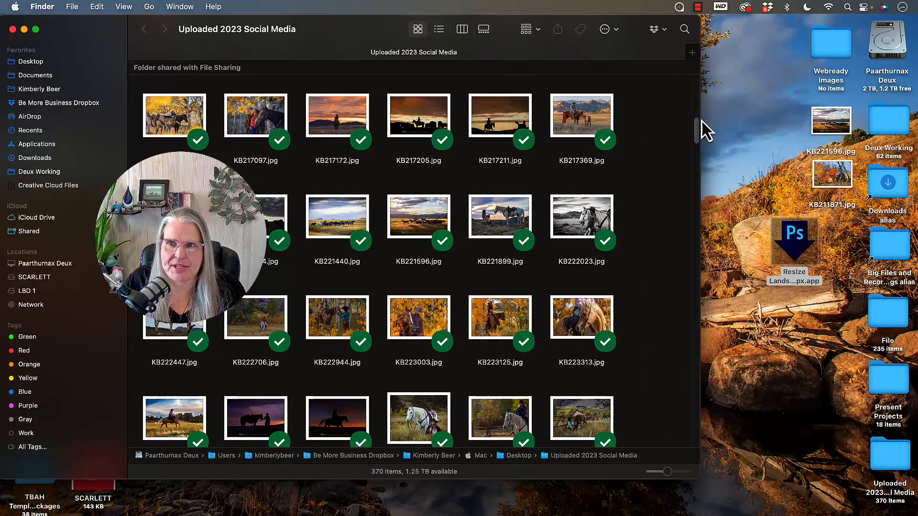
left_click_drag(836, 51, 798, 321)
left_click_drag(805, 249, 750, 141)
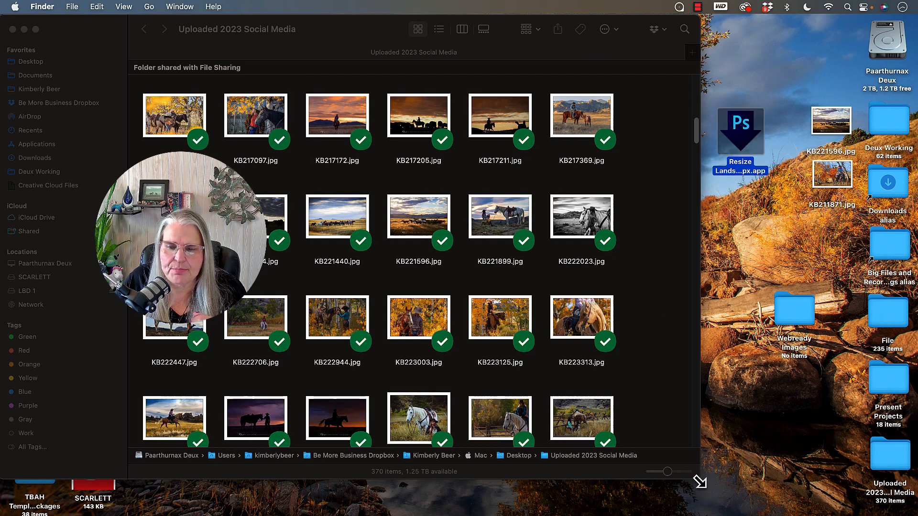
left_click_drag(693, 475, 510, 435)
left_click_drag(750, 128, 627, 210)
left_click_drag(776, 306, 706, 219)
left_click_drag(833, 174, 830, 68)
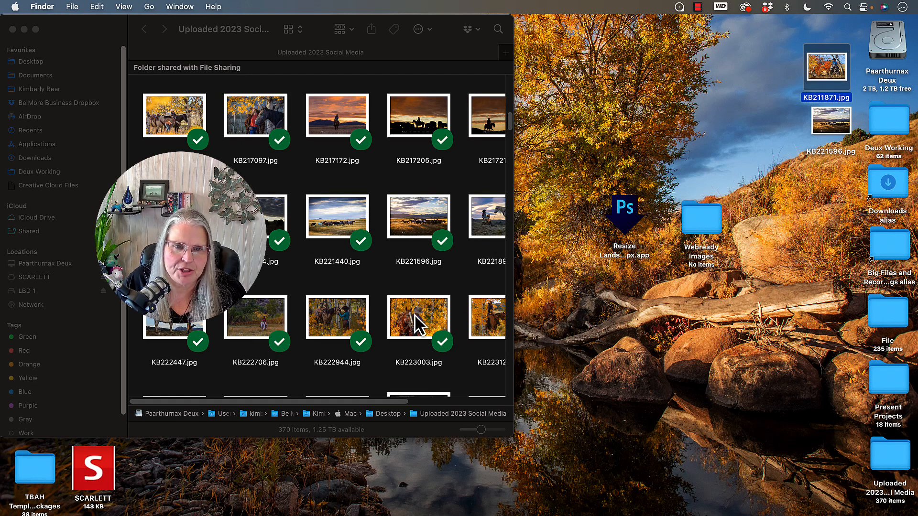
Process KB222944.jpg with the resize droplet and check the output in the Webready Images folder
left_click_drag(330, 331, 627, 230)
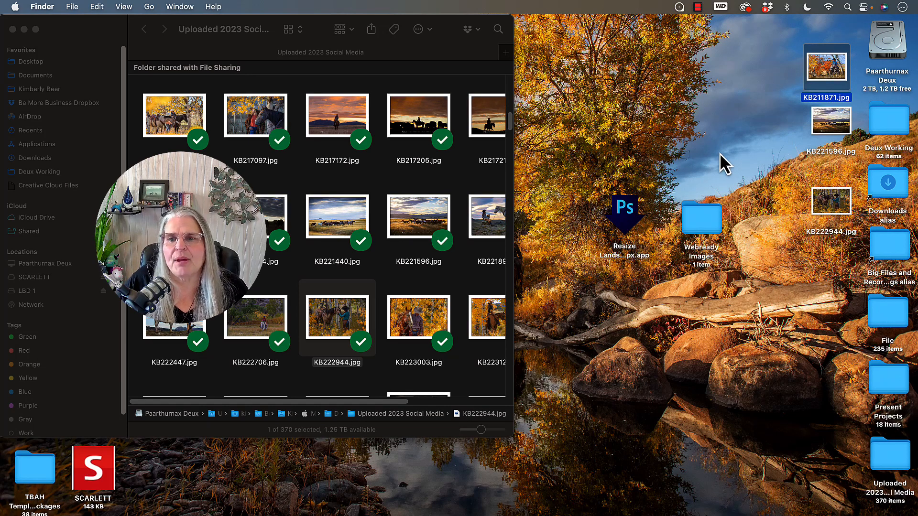
mouse_move(699, 228)
left_mouse_down()
mouse_move(716, 229)
mouse_move(692, 219)
left_mouse_up()
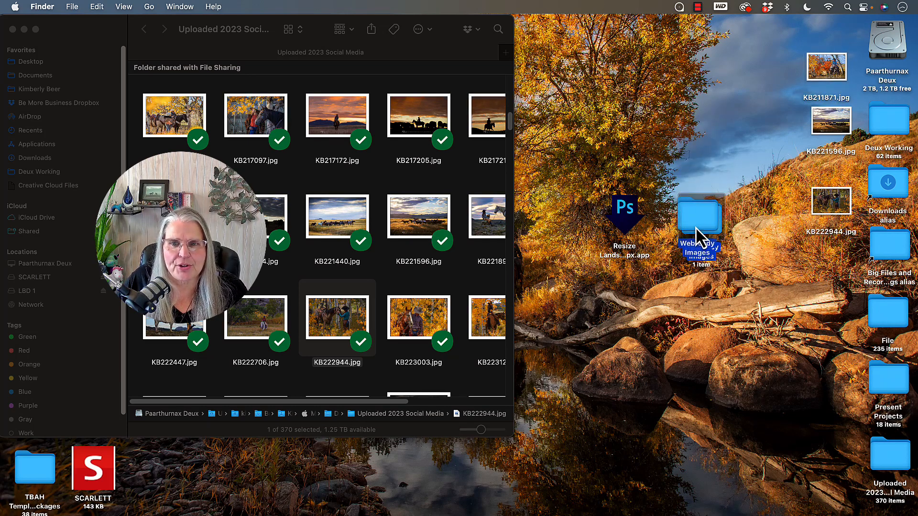
double_click(692, 219)
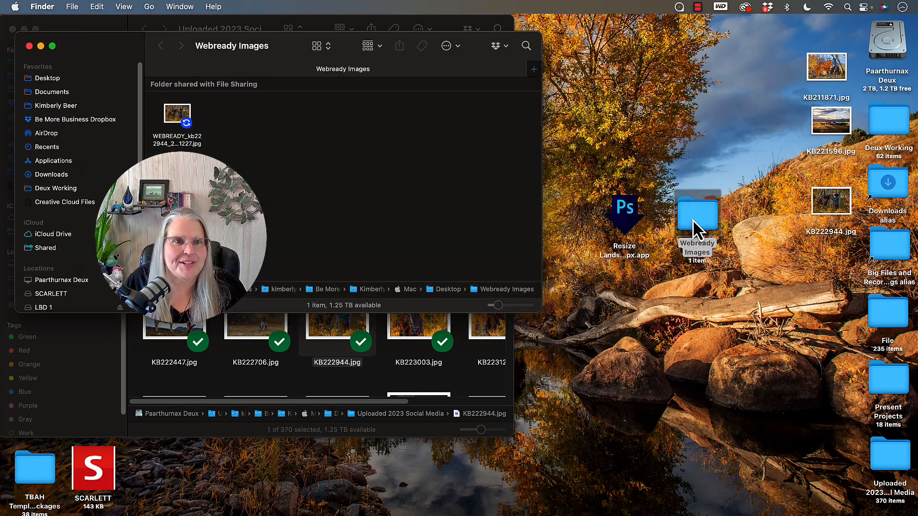
left_click(29, 46)
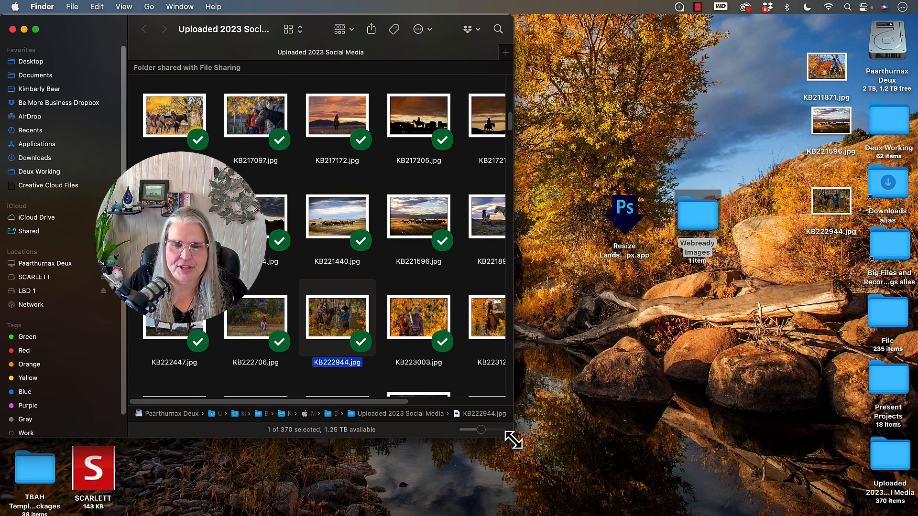
Batch-process KB224741.jpg, KB224802.jpg and KB224889.jpg with the resize droplet and open the Webready Images folder to check the output
left_click_drag(512, 440, 567, 463)
scroll(459, 358, "down", 5)
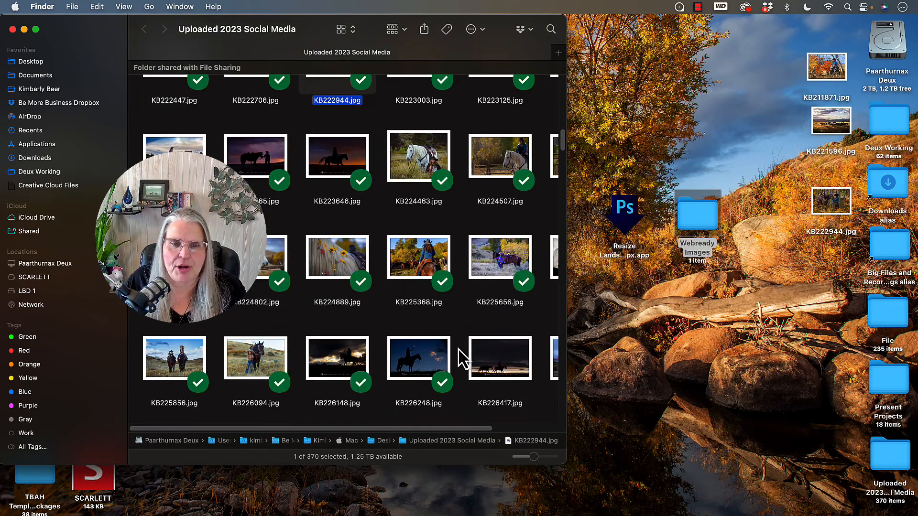
left_click(174, 258)
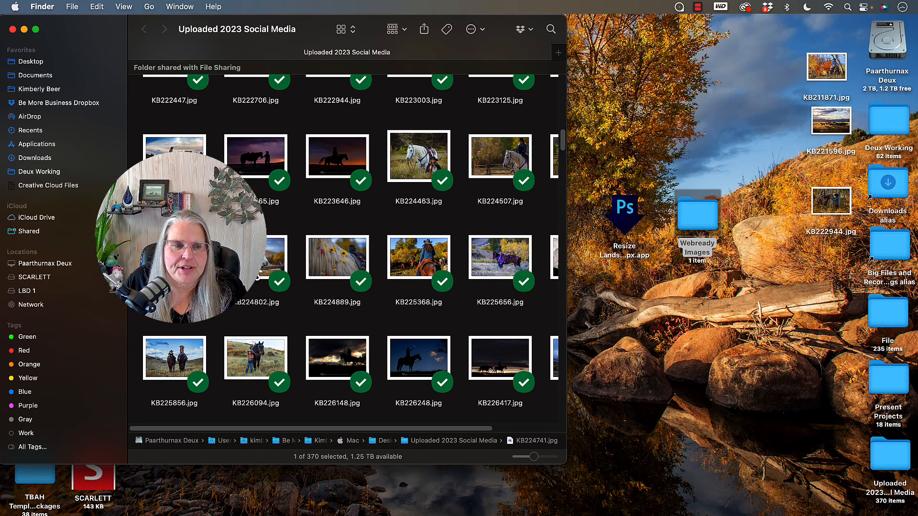
left_click(268, 259, "super")
left_click(352, 266, "super")
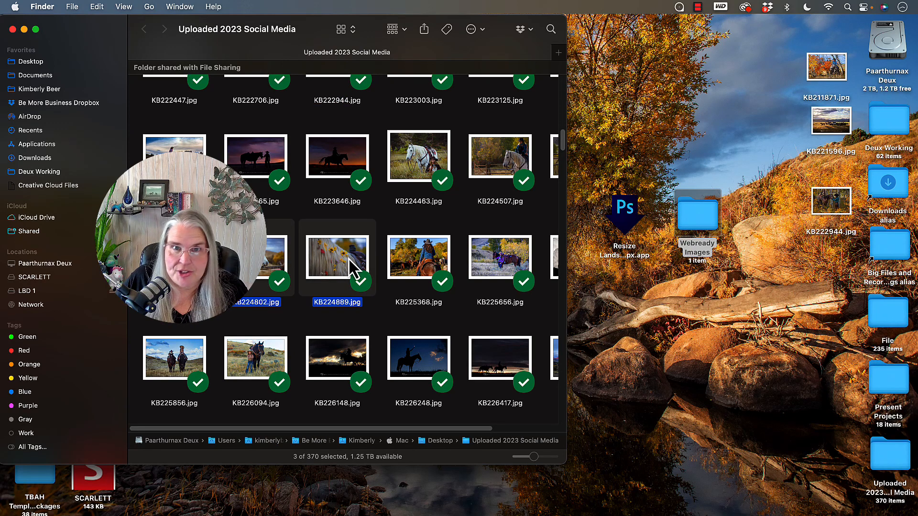
left_click_drag(352, 266, 623, 223)
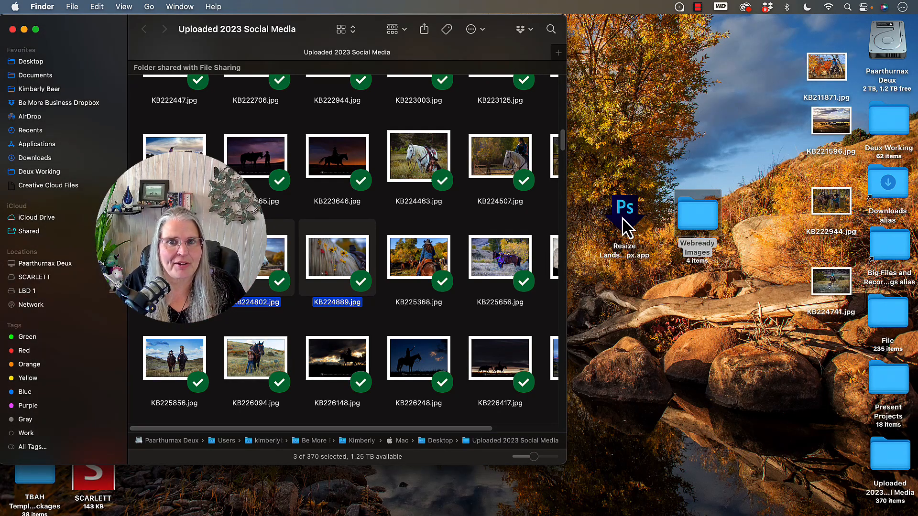
double_click(705, 222)
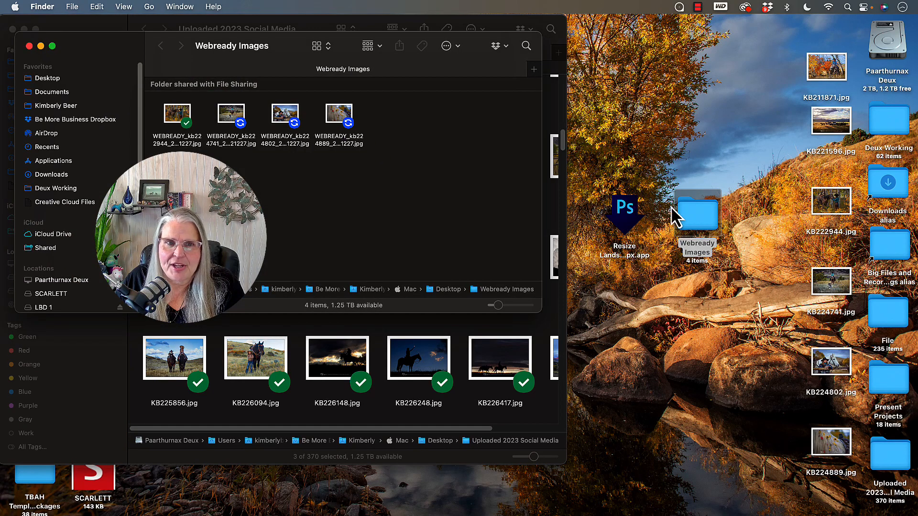